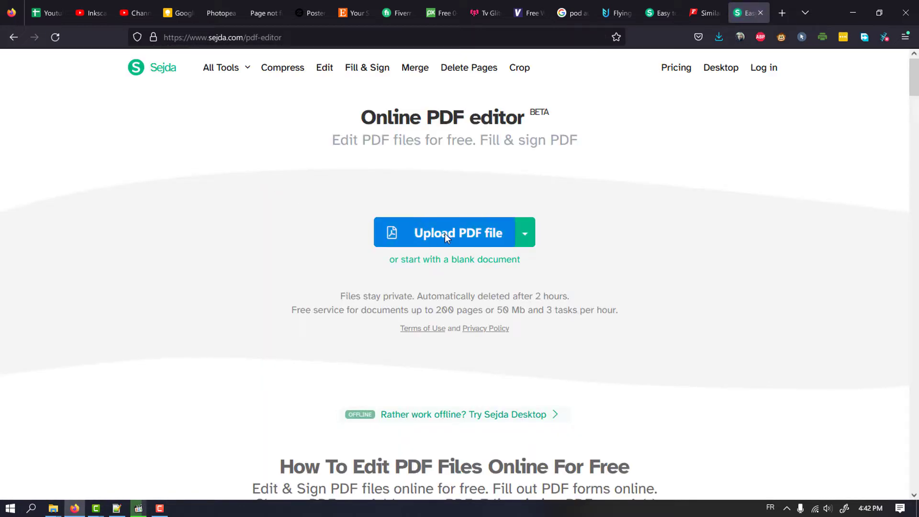
Look through the Sejda, Smallpdf and iLovePDF editors from the "edit pdf online free" search results.
left_click(527, 233)
scroll(565, 254, "down", 20)
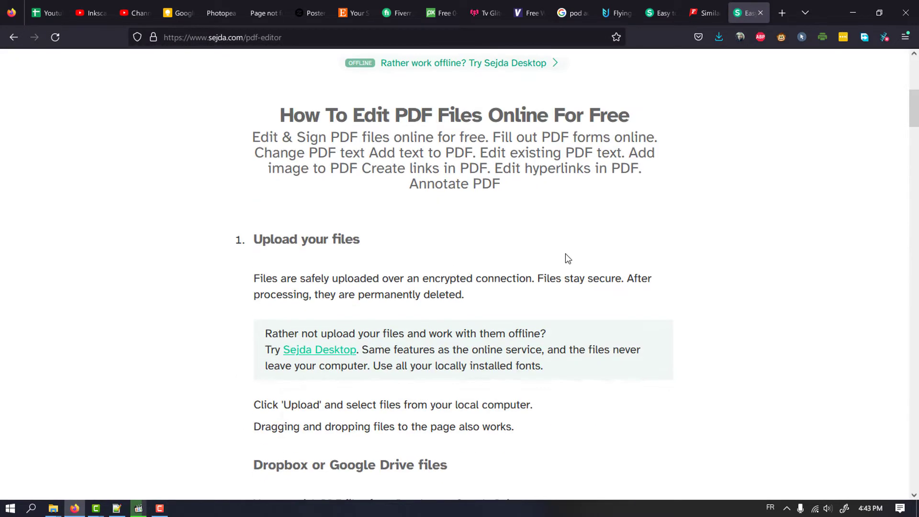
scroll(107, 98, "up", 12)
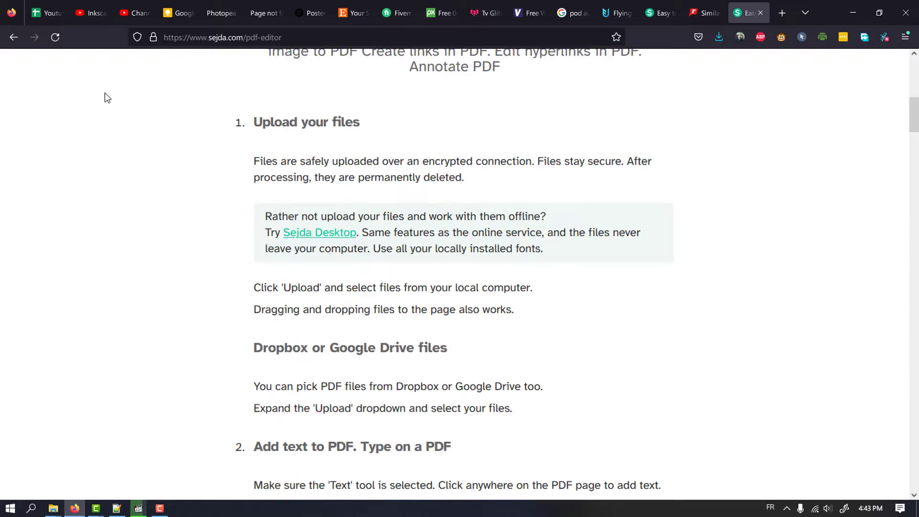
left_click(14, 40)
scroll(240, 244, "down", 2)
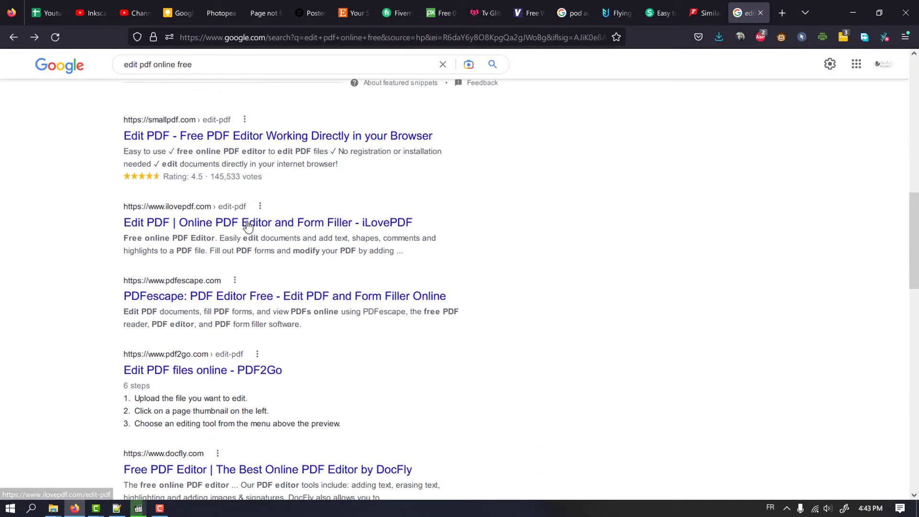
left_click(196, 136)
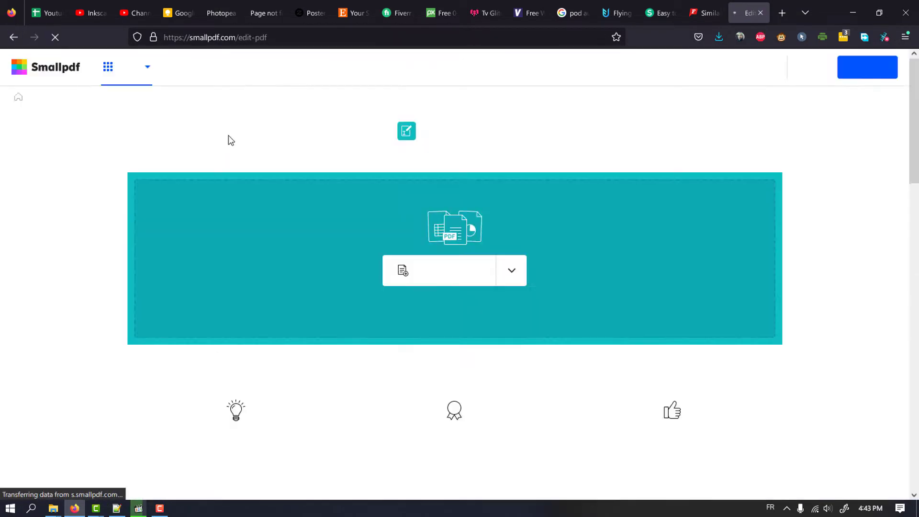
scroll(507, 266, "down", 10)
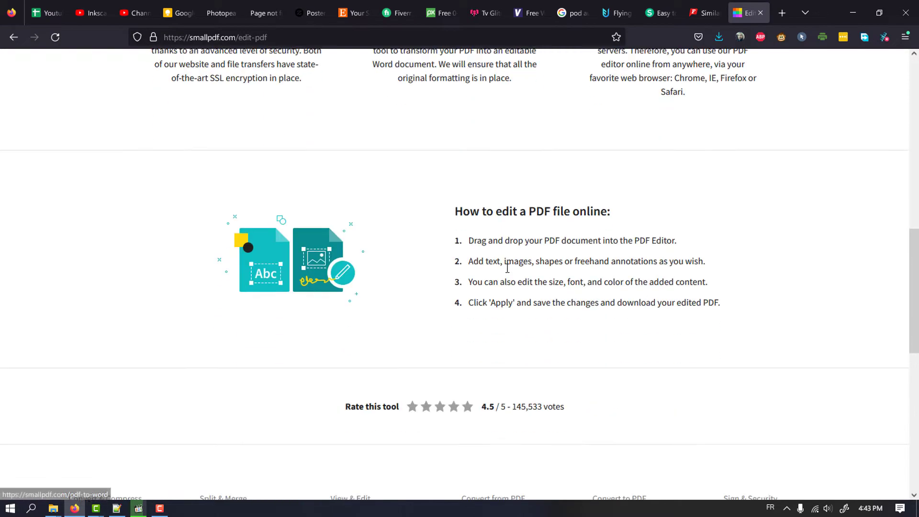
left_click(14, 36)
scroll(191, 206, "down", 1)
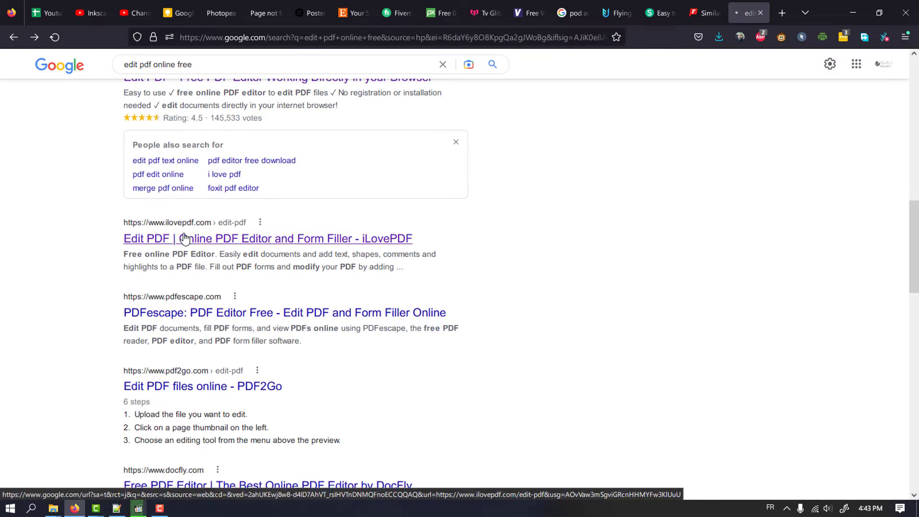
left_click(185, 238)
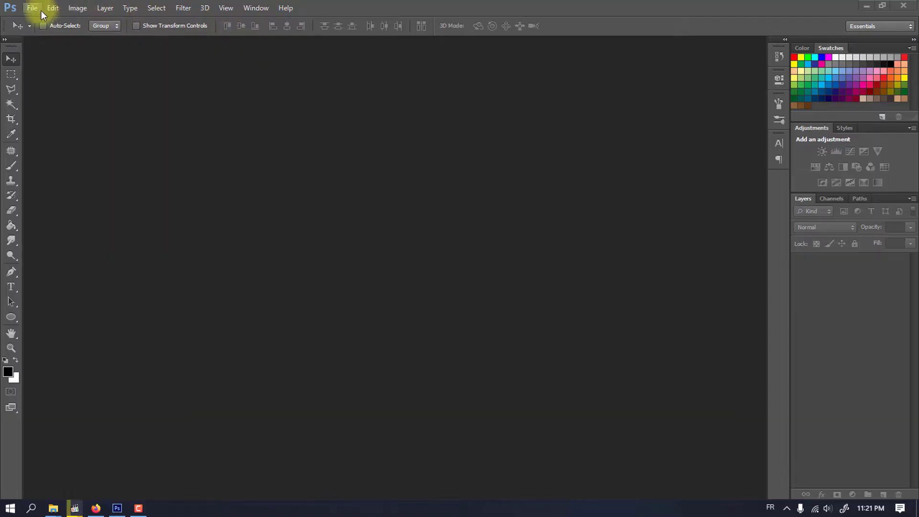
Import page 1 of the Lisbon resume template PDF into Photoshop and inspect how its text and graphics came through.
left_click(32, 8)
left_click(43, 32)
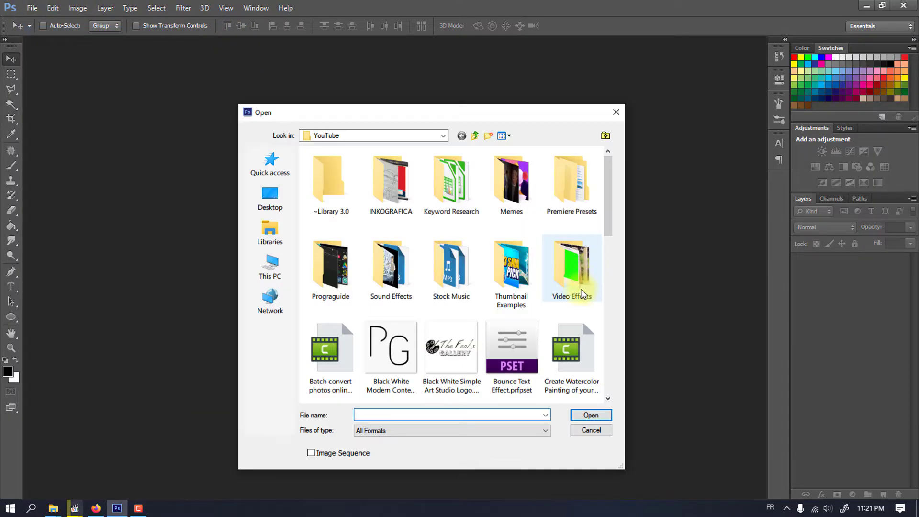
double_click(498, 283)
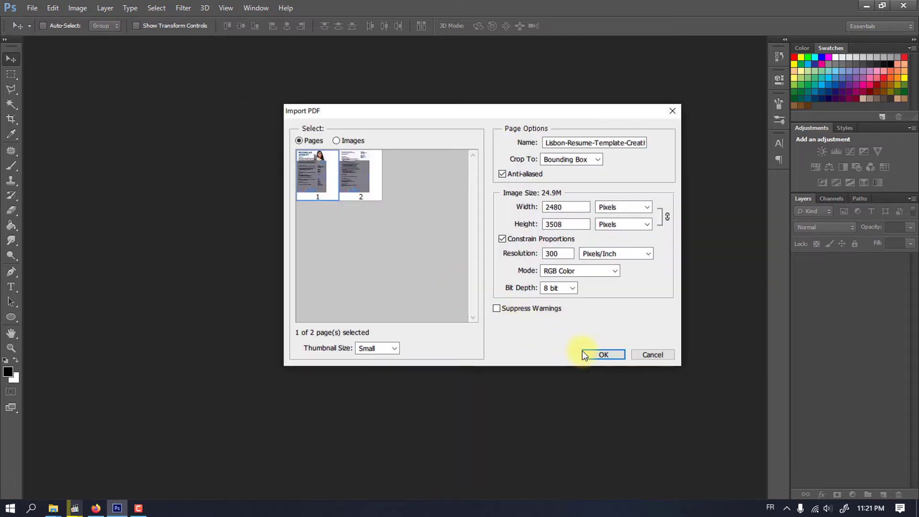
left_click(602, 354)
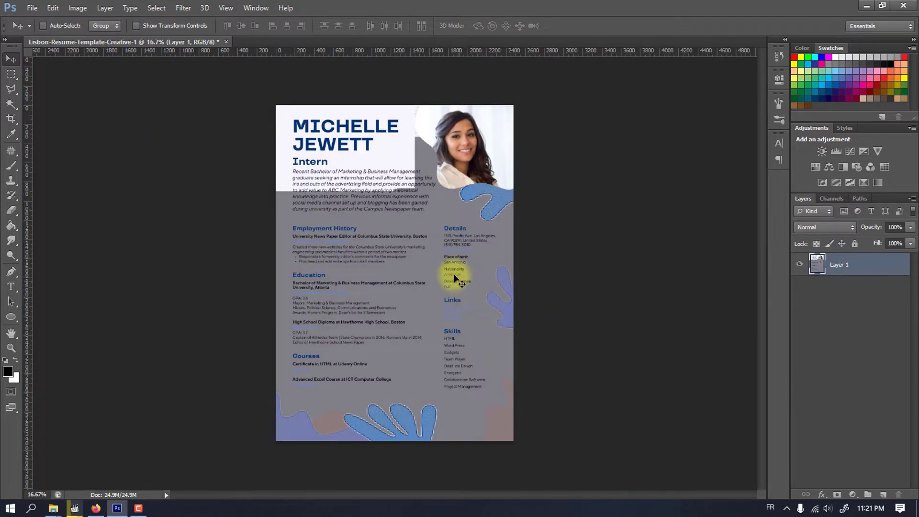
key("ctrl+plus")
key("ctrl+plus")
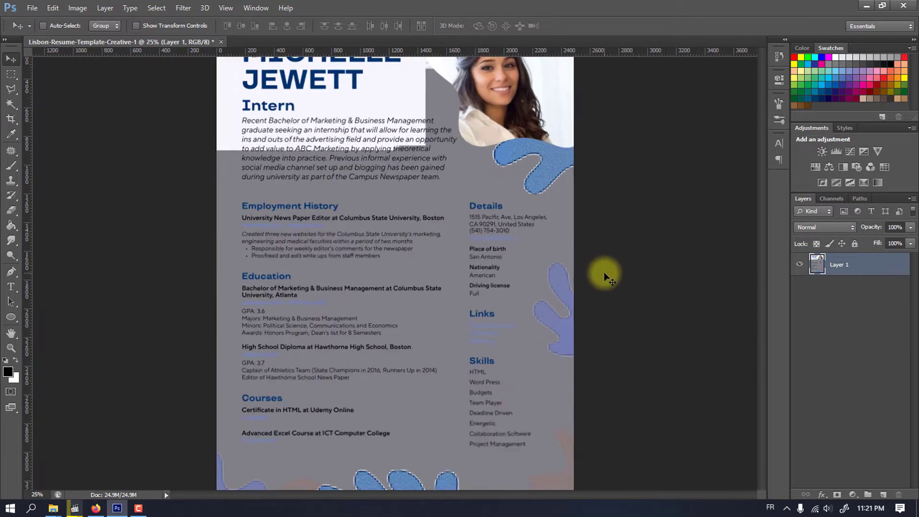
scroll(548, 290, "up", 3)
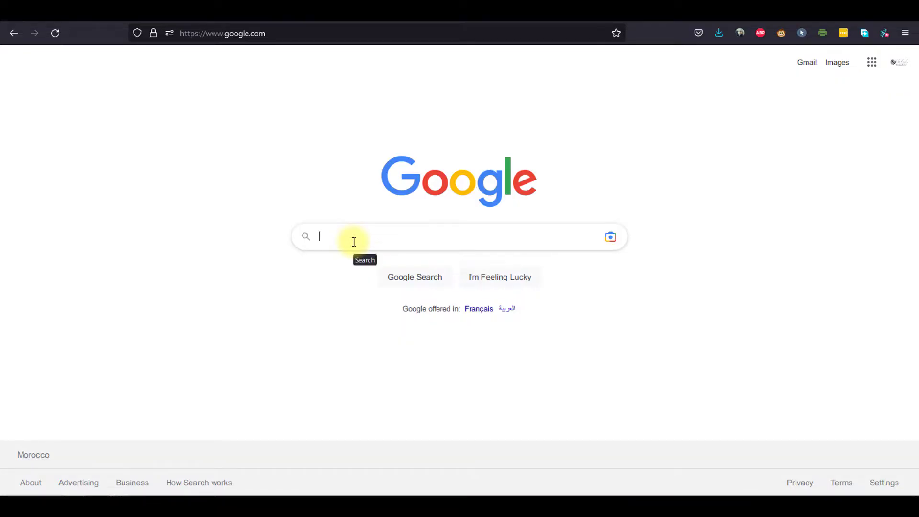
Switch to the browser, search Google for "photopea" and open the Photopea online editor.
type("pho")
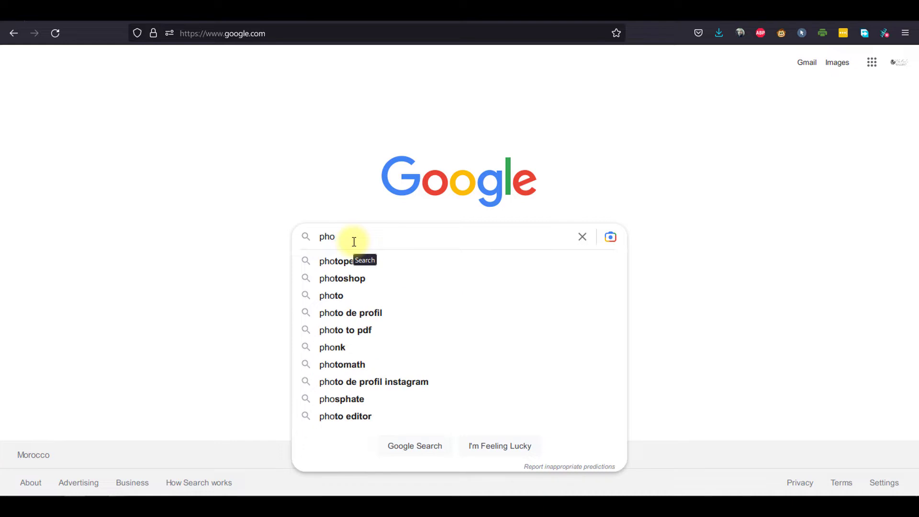
type("topea")
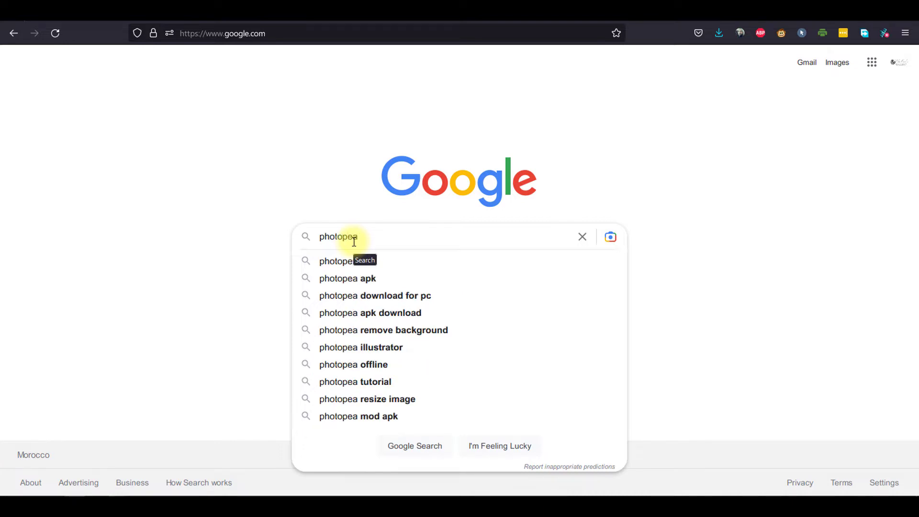
key("Return")
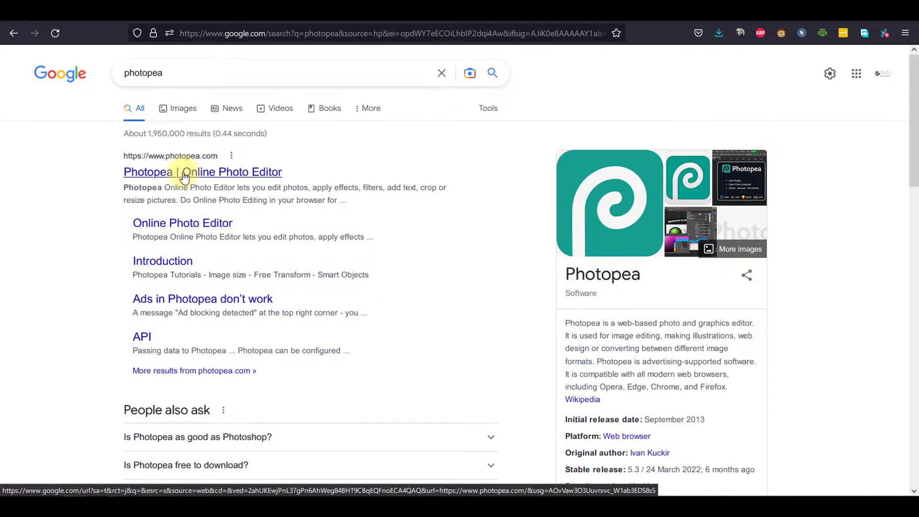
left_click(184, 174)
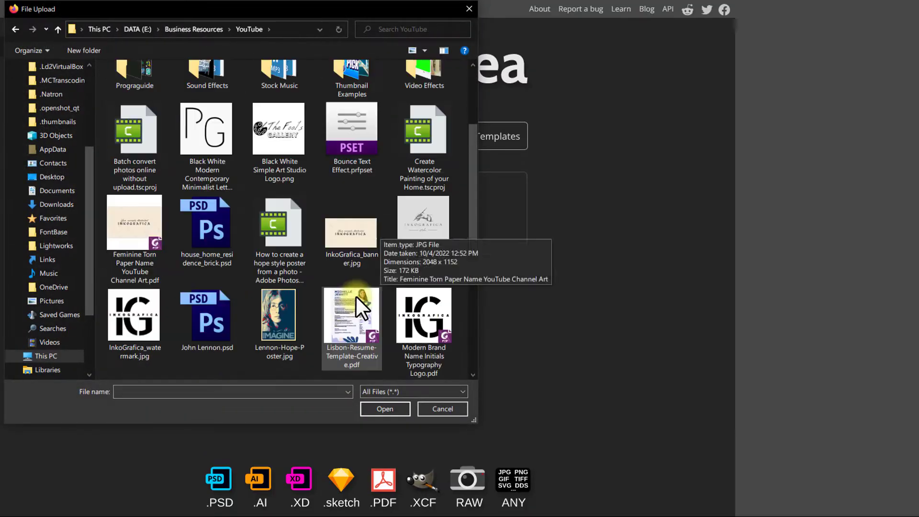
Open the Lisbon resume template PDF from the computer and look closely at the top of page 1.
double_click(353, 297)
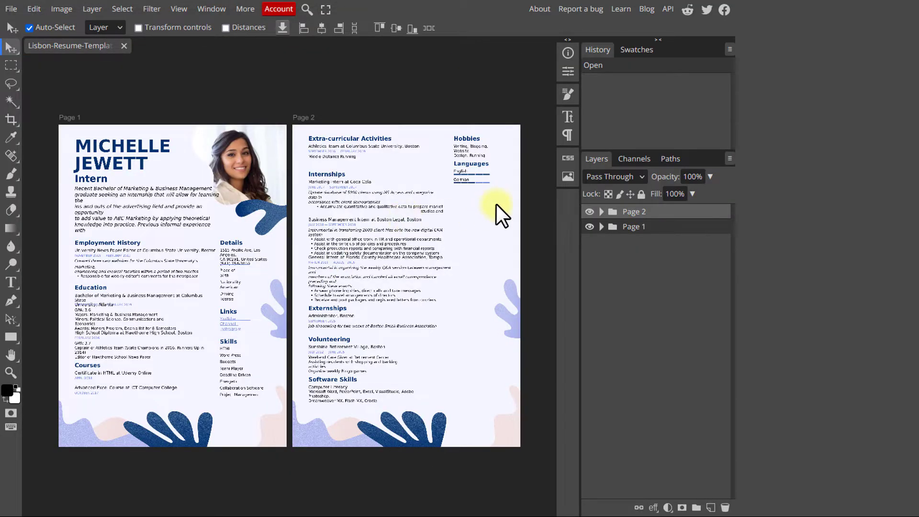
key("ctrl+plus")
key("ctrl+plus")
key("ctrl+plus")
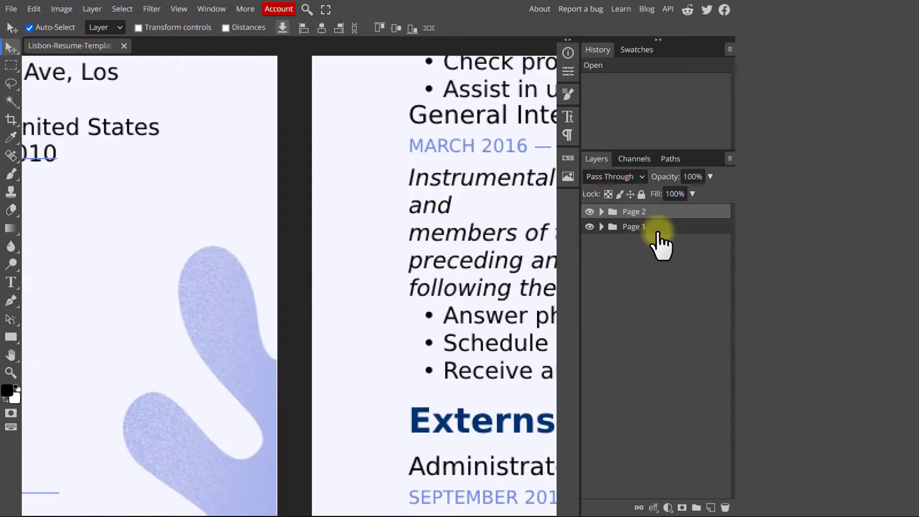
left_click_drag(110, 130, 481, 429)
left_click_drag(78, 130, 662, 499)
key("ctrl+minus")
left_click_drag(287, 351, 243, 253)
left_click_drag(267, 298, 260, 327)
scroll(268, 345, "down", 1)
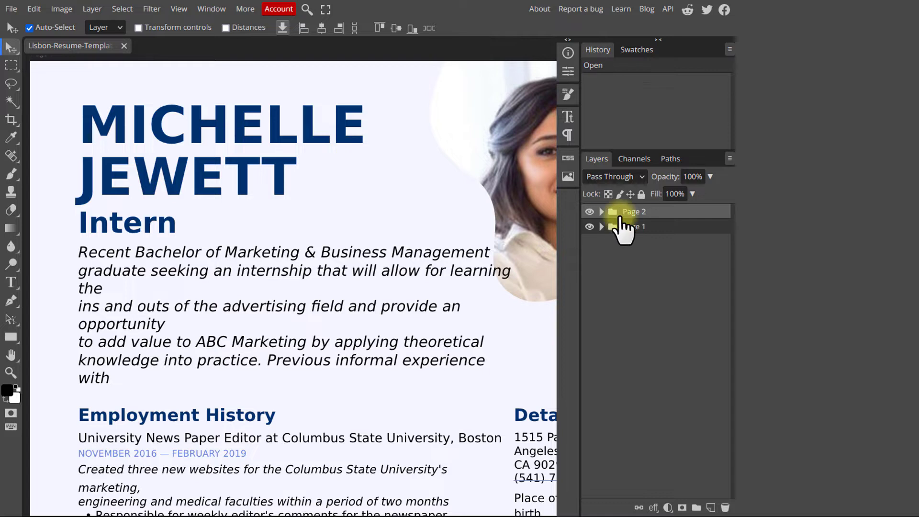
Expand the Page 1 layer group and replace the name heading at the top of the resume with the new full name.
left_click(601, 226)
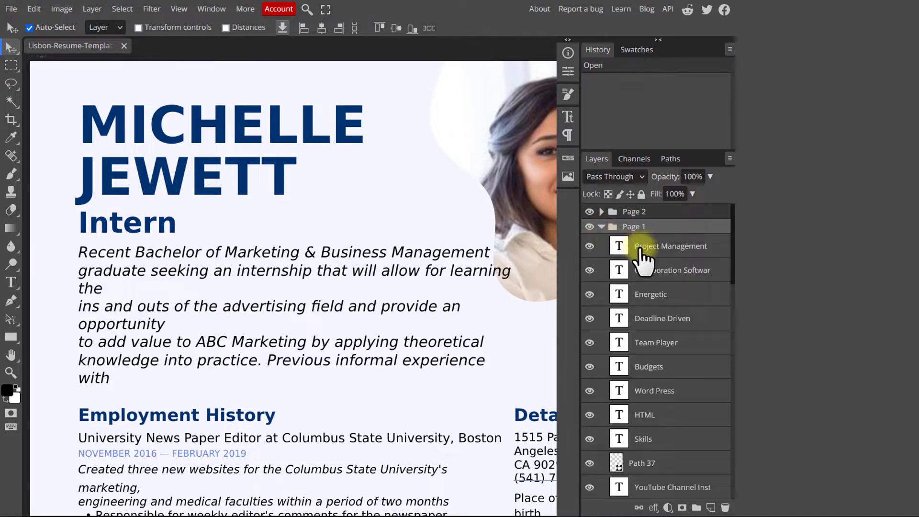
scroll(649, 402, "down", 5)
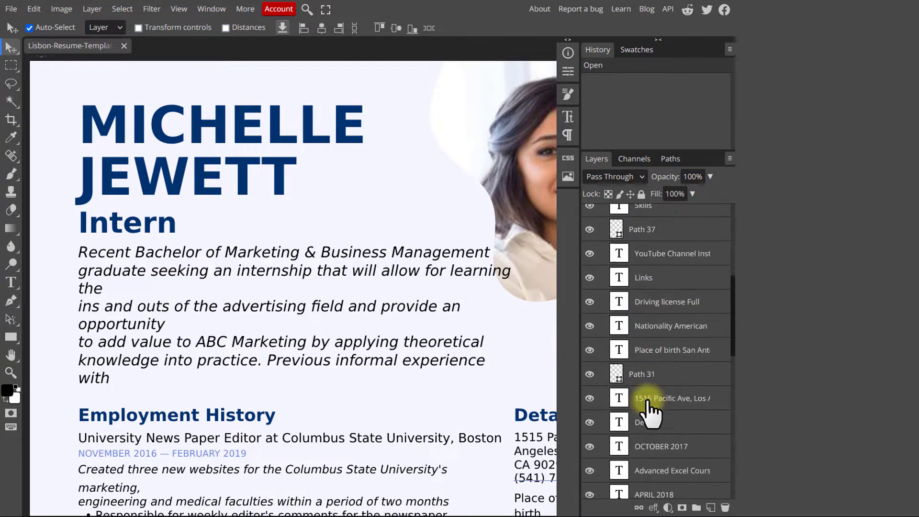
scroll(649, 402, "down", 12)
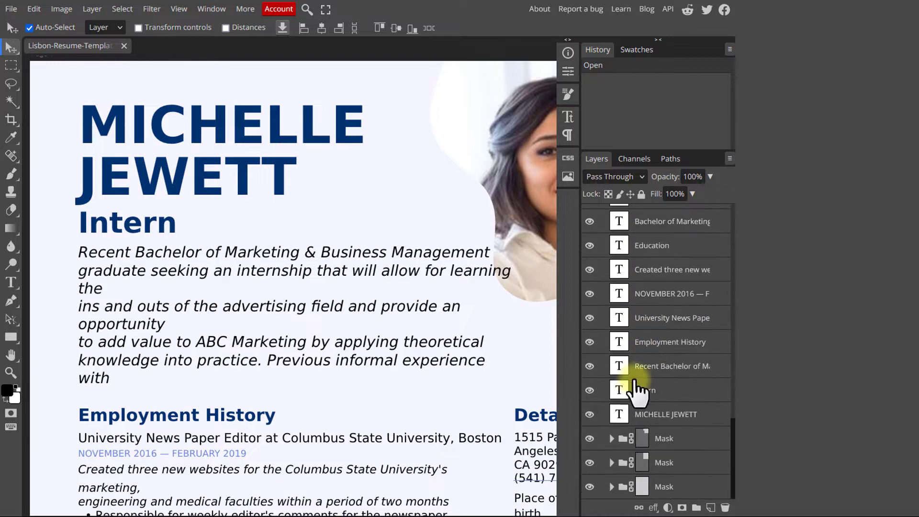
left_click(619, 414)
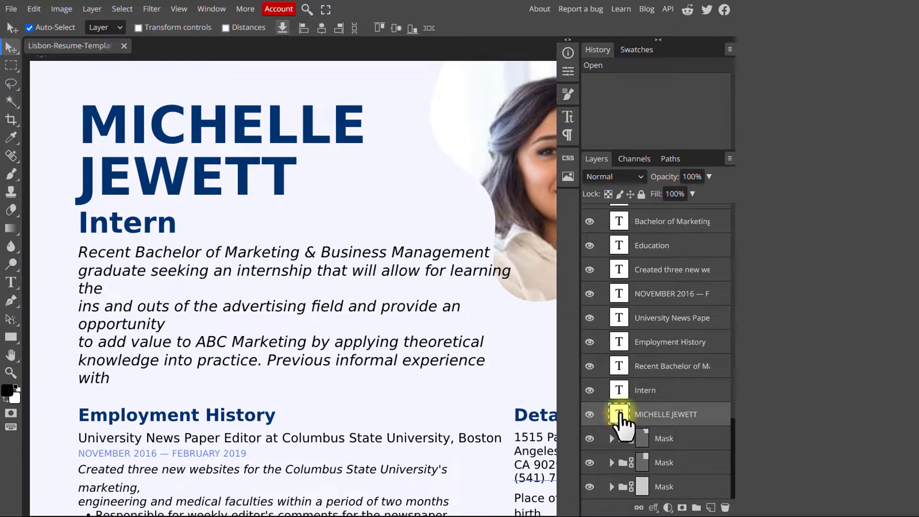
double_click(619, 414)
type("JOHN DOE")
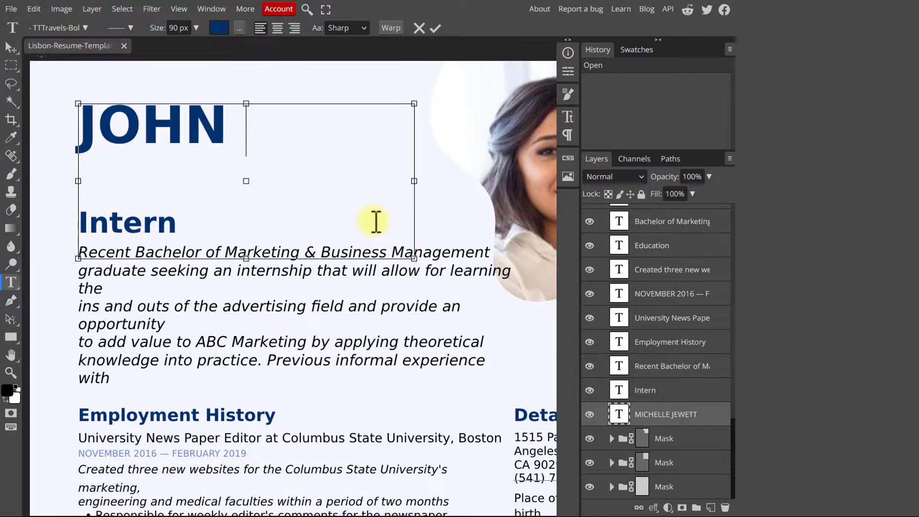
left_click(438, 43)
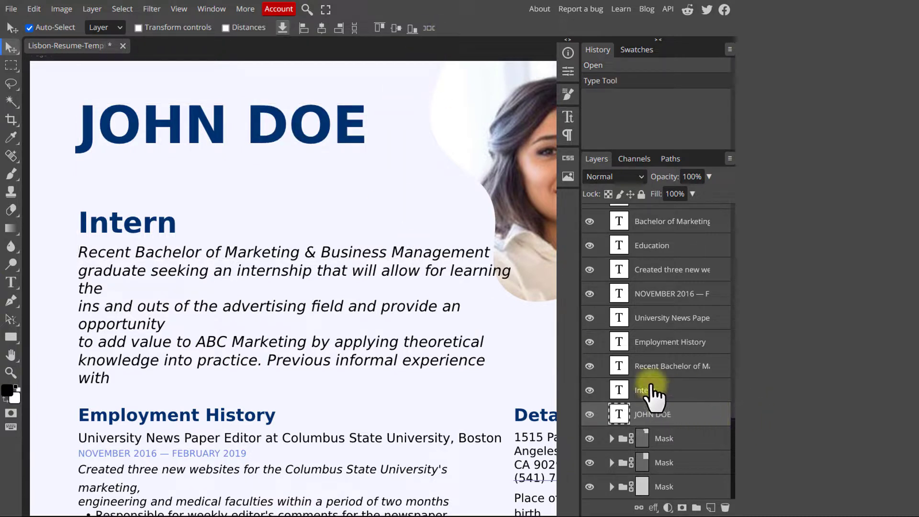
Change the "Intern" job title below the name to "Graphic Designer".
left_click(620, 391)
double_click(620, 392)
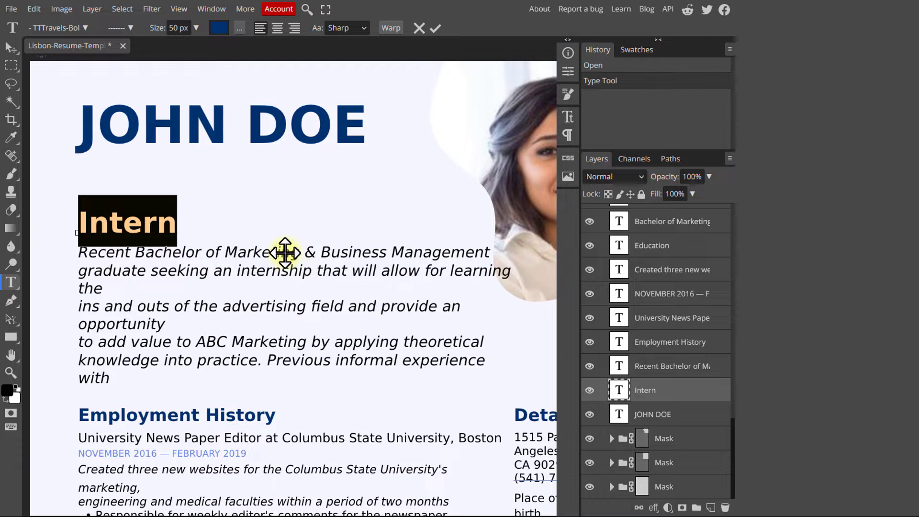
type("Graphic Desig")
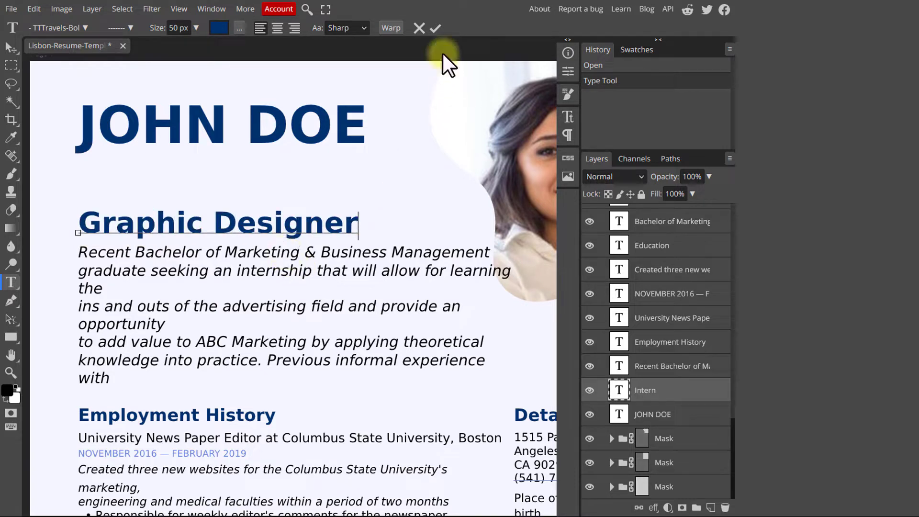
left_click(434, 27)
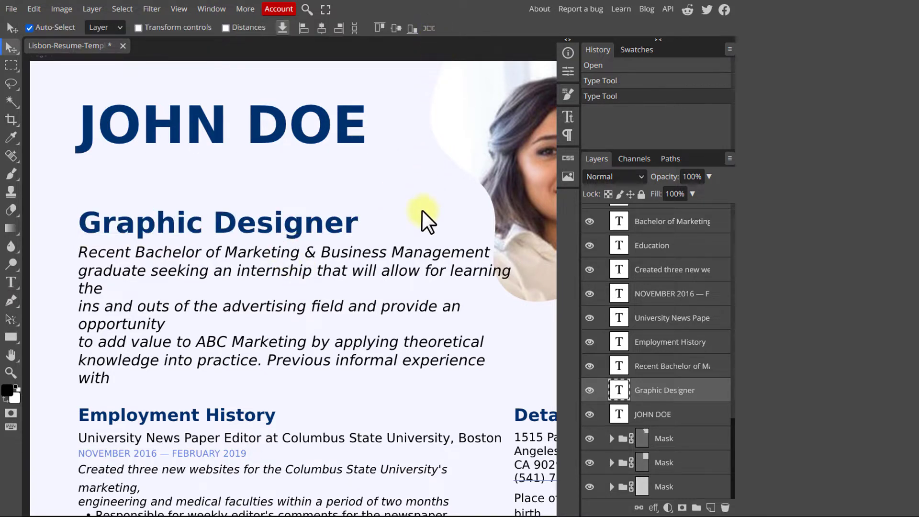
Remove the surplus line breaks from the "Recent Bachelor of Marketing" profile text so it flows as one continuous paragraph.
left_click(639, 369)
double_click(619, 367)
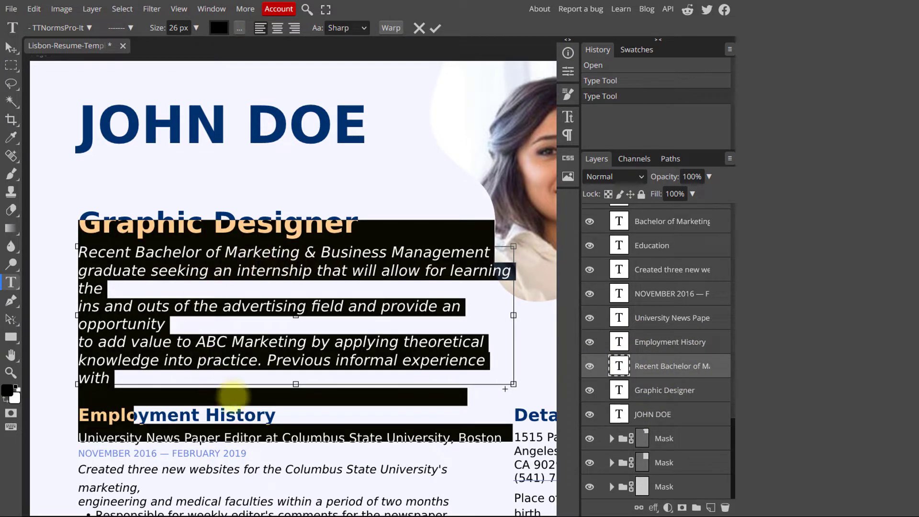
left_click(143, 290)
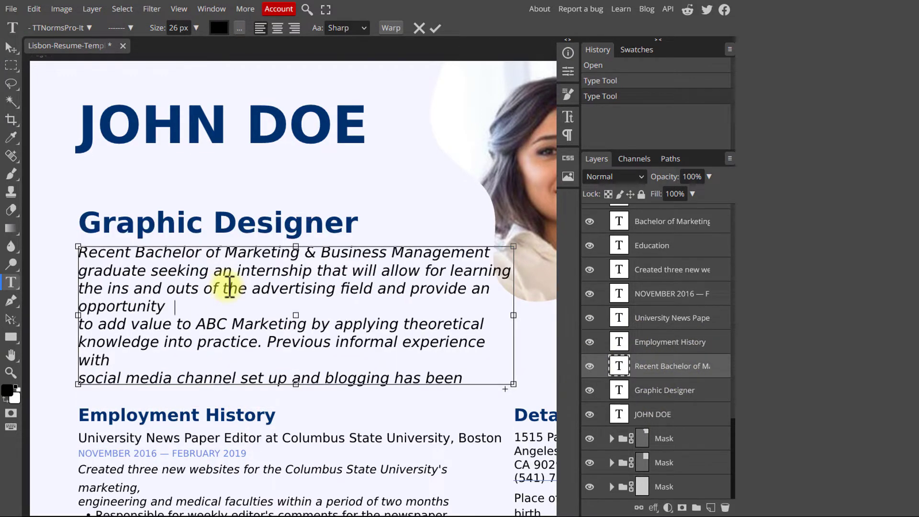
key("Delete")
key("BackSpace")
key("Down")
key("End")
key("Delete")
key("Down")
key("End")
key("Delete")
key("Down")
key("End")
key("Delete")
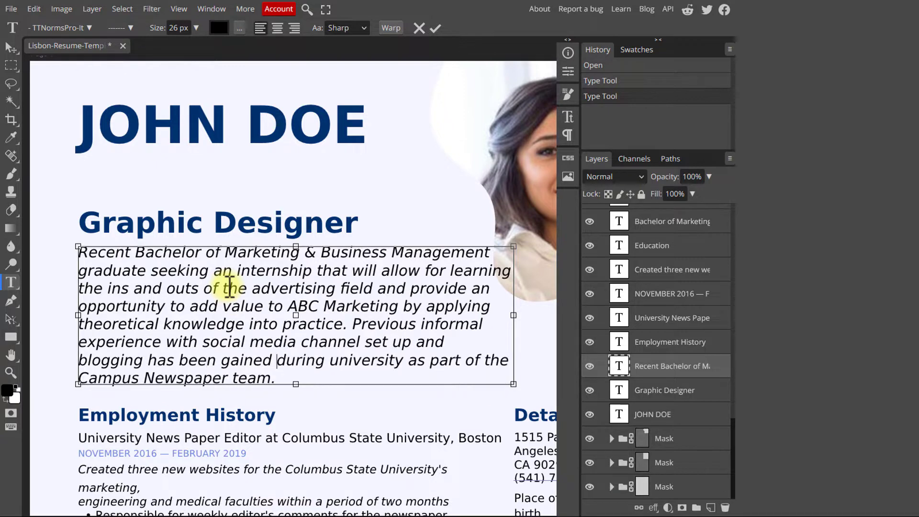
left_click(436, 28)
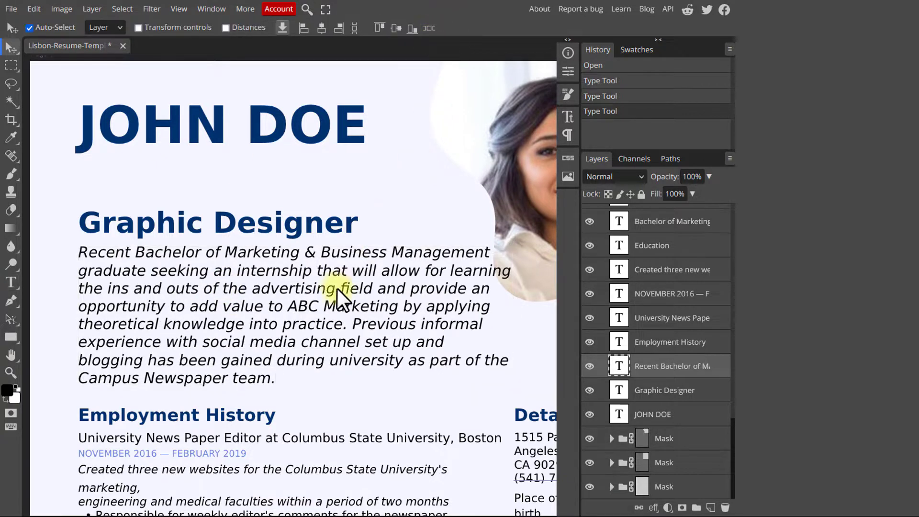
Change the "Employment History" section heading to "Work Experience".
scroll(283, 372, "down", 5)
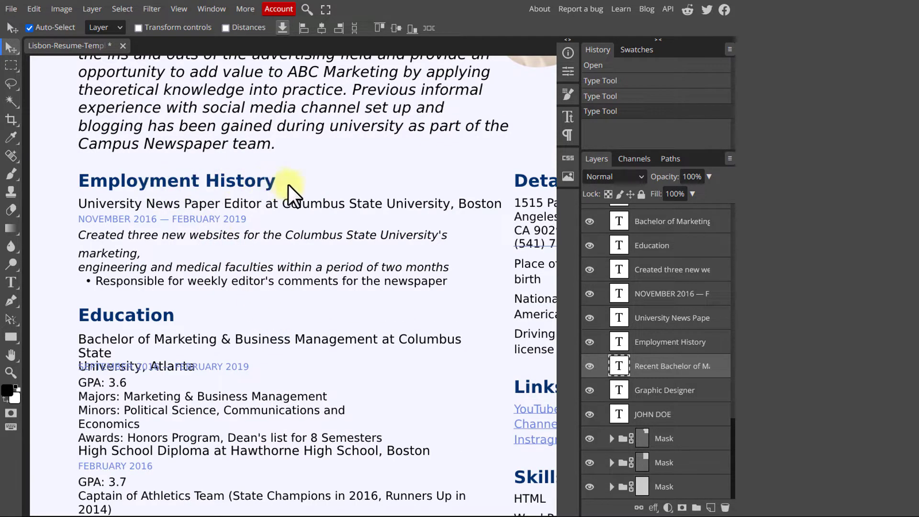
double_click(619, 342)
type("Work Experience")
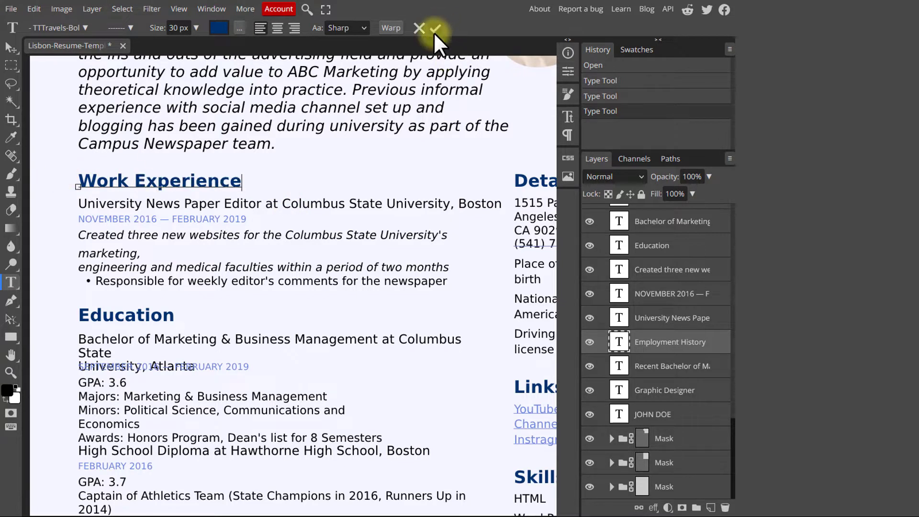
left_click(435, 28)
Remove the line break after "marketing," in the "Created three new websites" description so the sentence runs on.
left_click(620, 275)
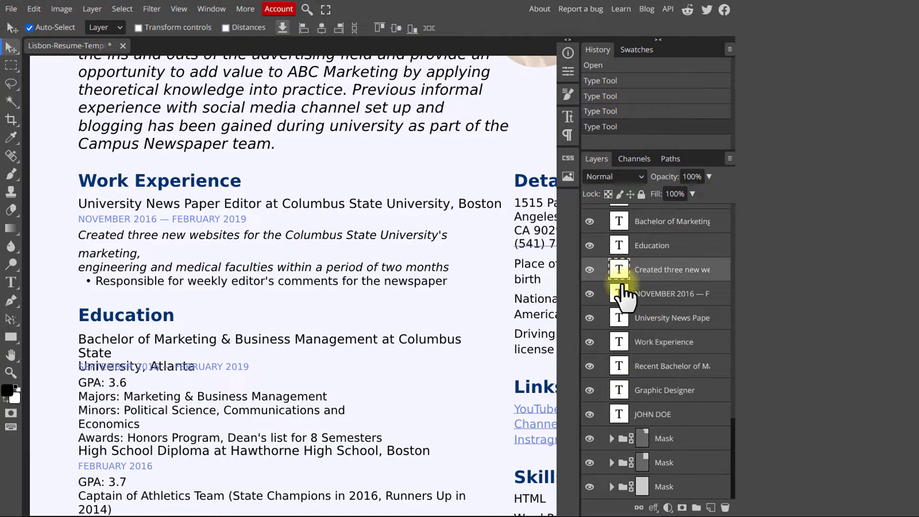
double_click(619, 270)
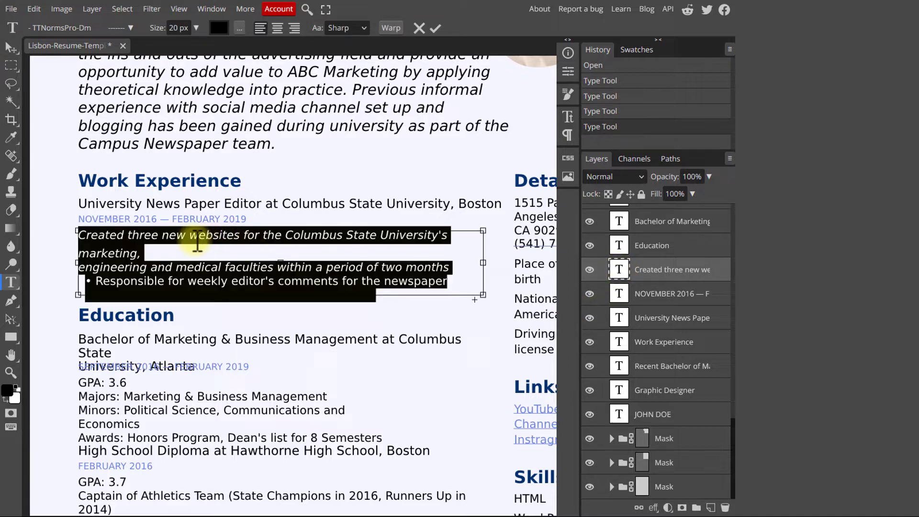
left_click(144, 254)
key("Delete")
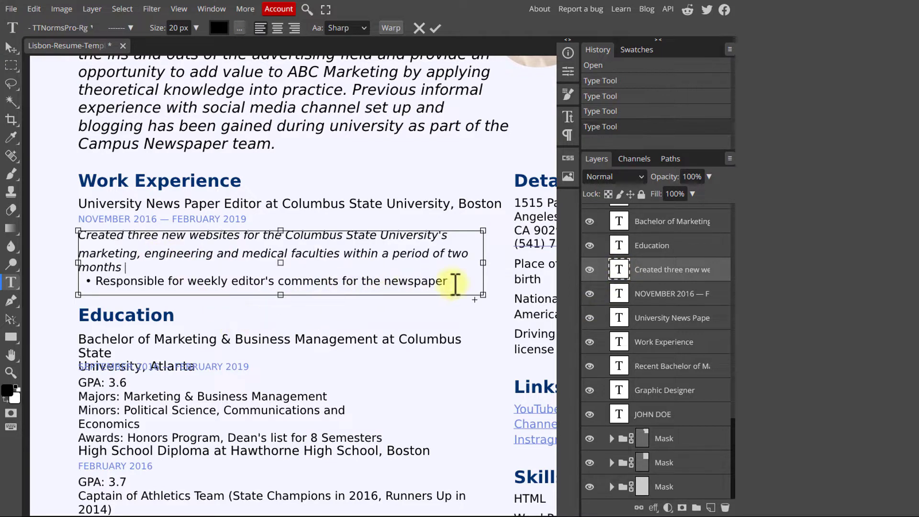
Justify the selected "Created three new websites" description text and set its leading to 22 px.
left_click_drag(455, 283, 19, 229)
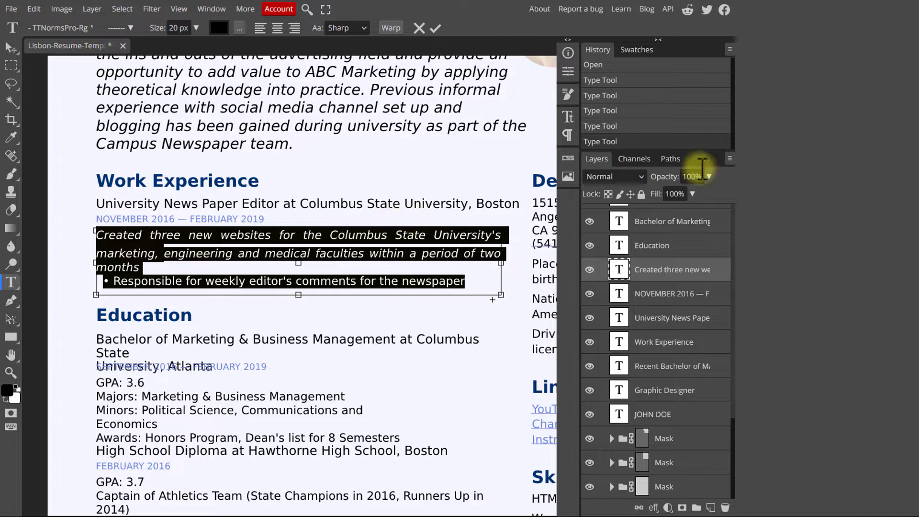
left_click(568, 116)
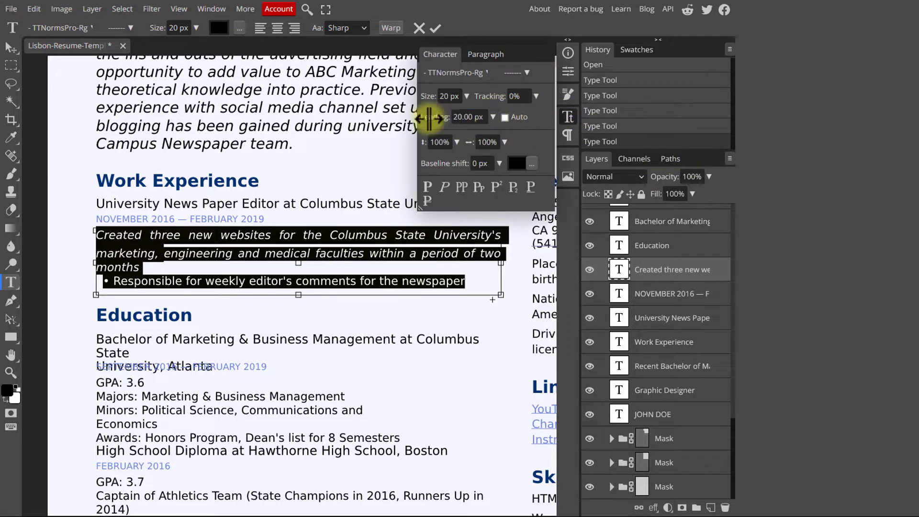
left_click_drag(432, 117, 435, 118)
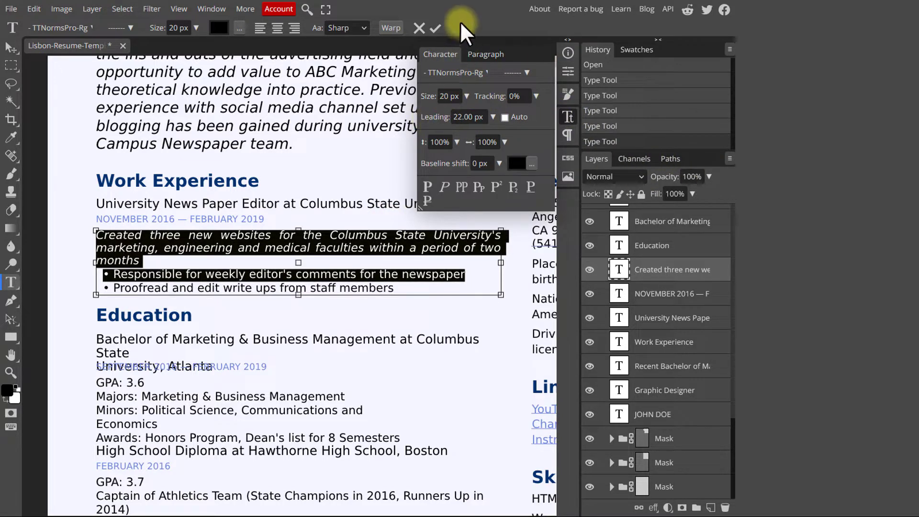
left_click(435, 27)
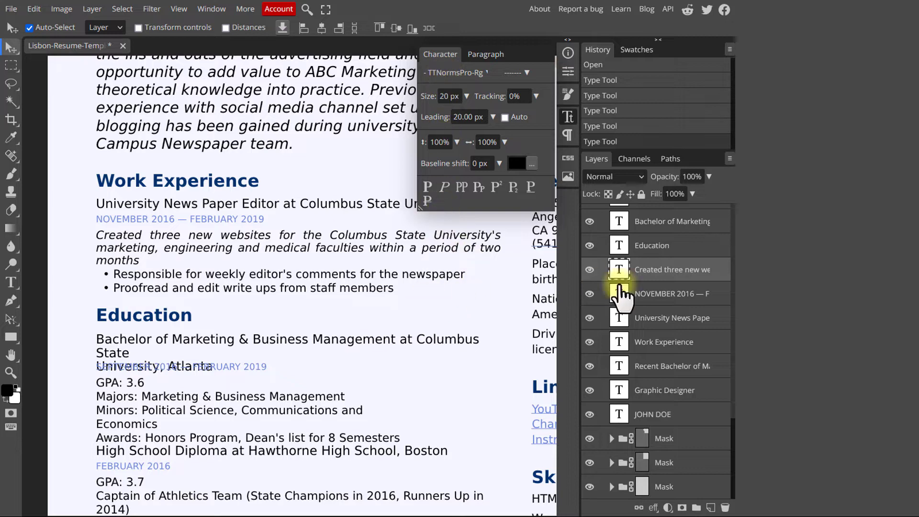
left_click(628, 294)
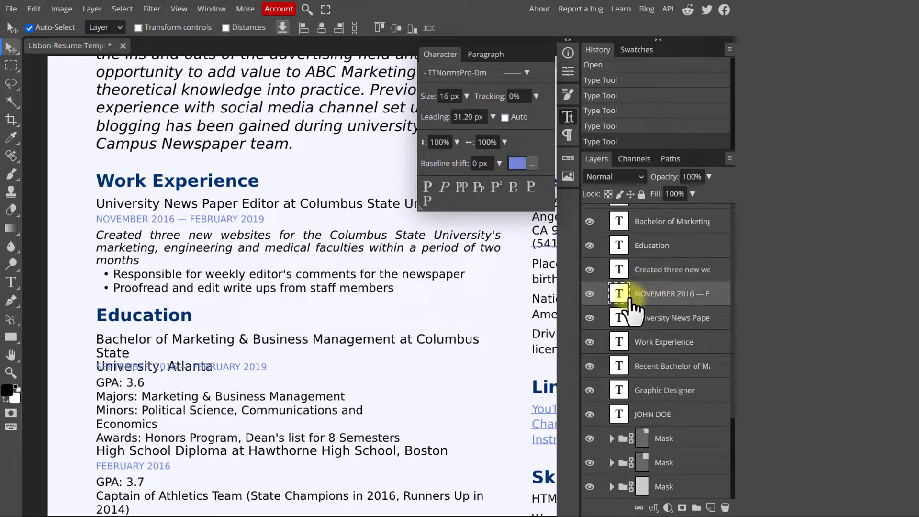
left_click(567, 113)
Remove the line break before "University, Atlanta" in the "Bachelor of Marketing & Business Management" entry under Education.
scroll(215, 315, "down", 2)
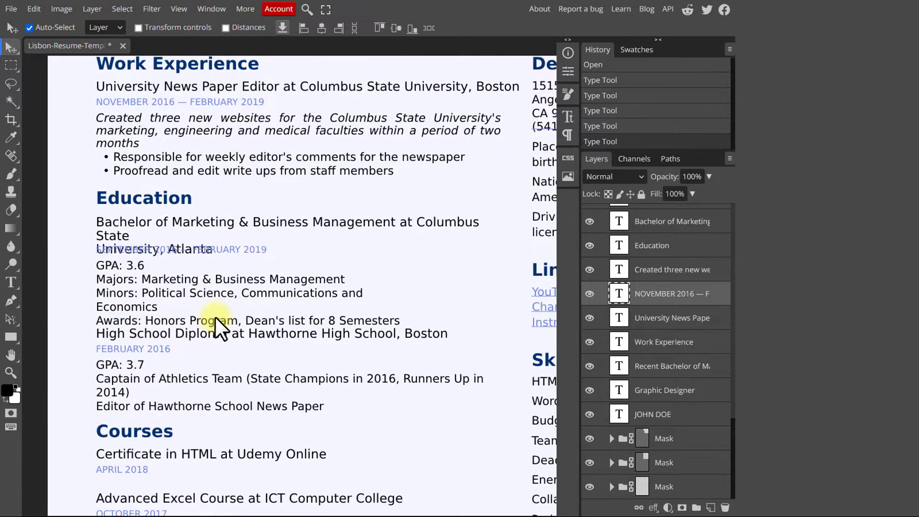
scroll(215, 318, "down", 2)
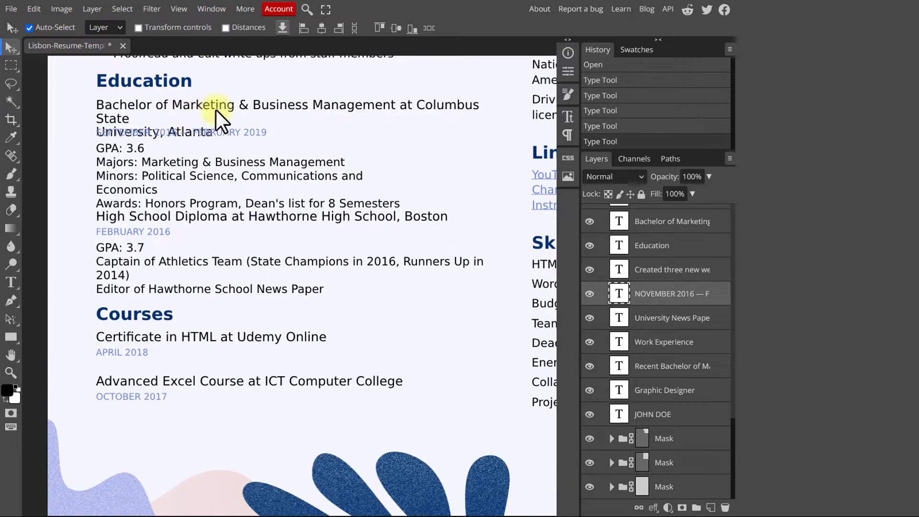
scroll(670, 359, "up", 3)
left_click(642, 347)
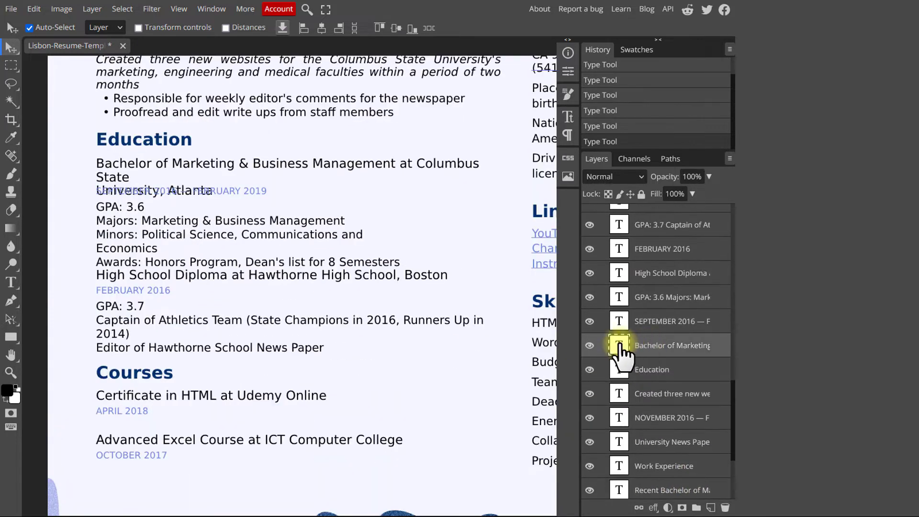
double_click(619, 346)
left_click(224, 177)
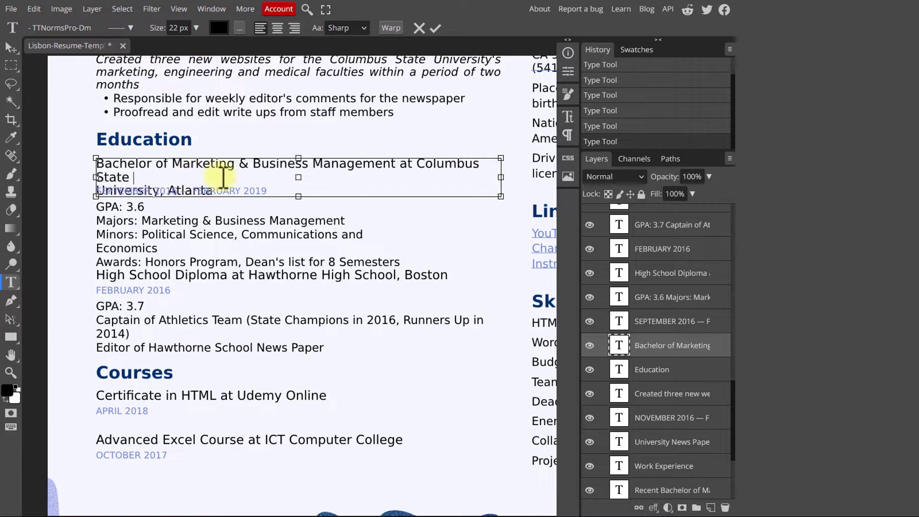
key("Delete")
left_click(434, 28)
Set the "GPA: 3.6" details block under the bachelor entry to 18 px font size and 30 px leading.
left_click(618, 321)
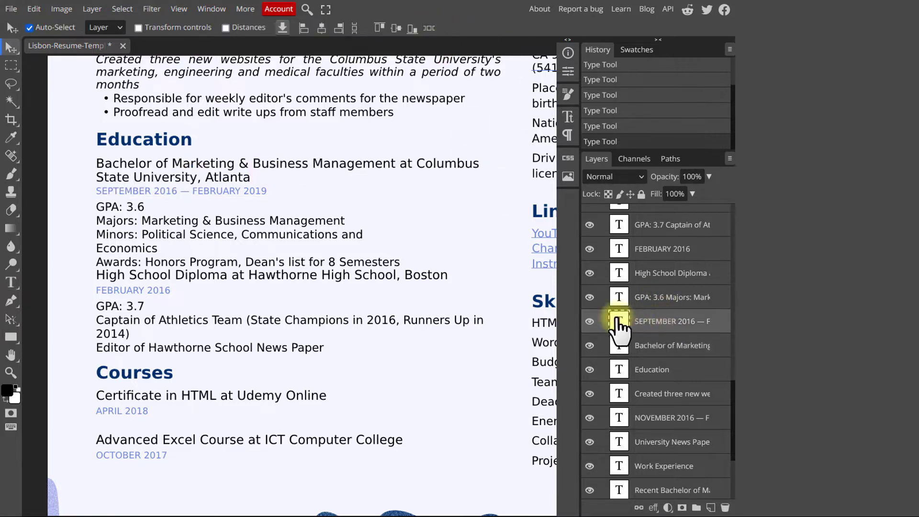
left_click(617, 297)
scroll(620, 301, "up", 2)
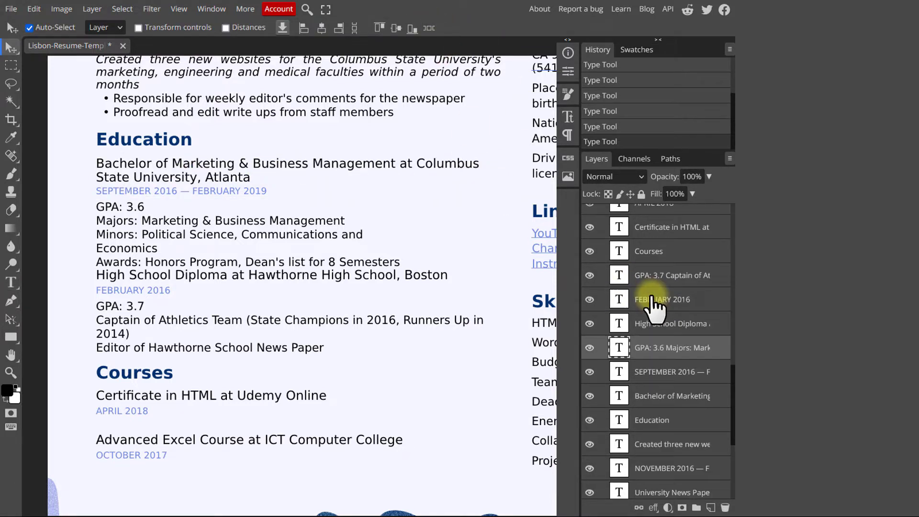
double_click(619, 358)
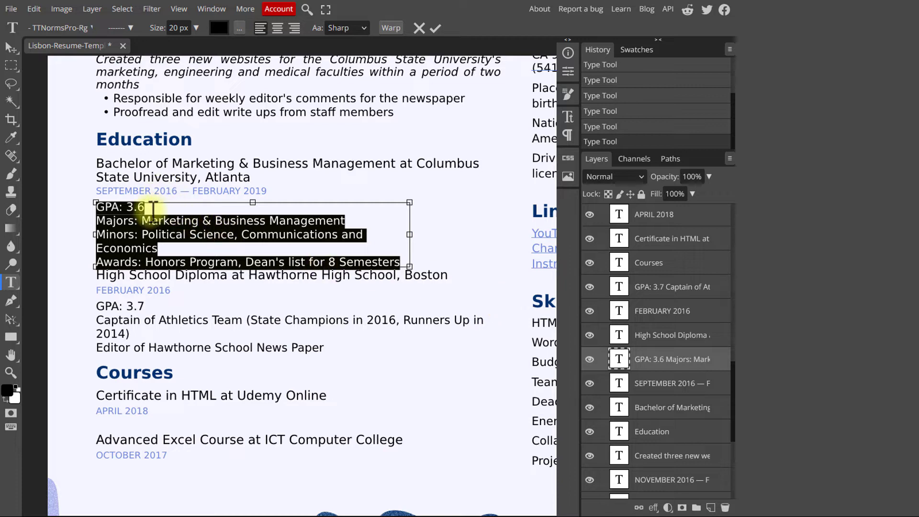
left_click(568, 115)
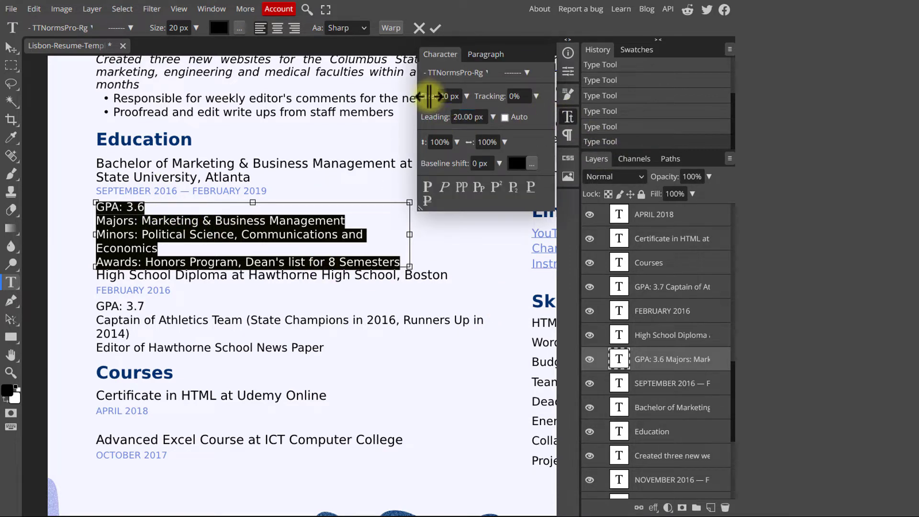
left_click_drag(434, 96, 446, 117)
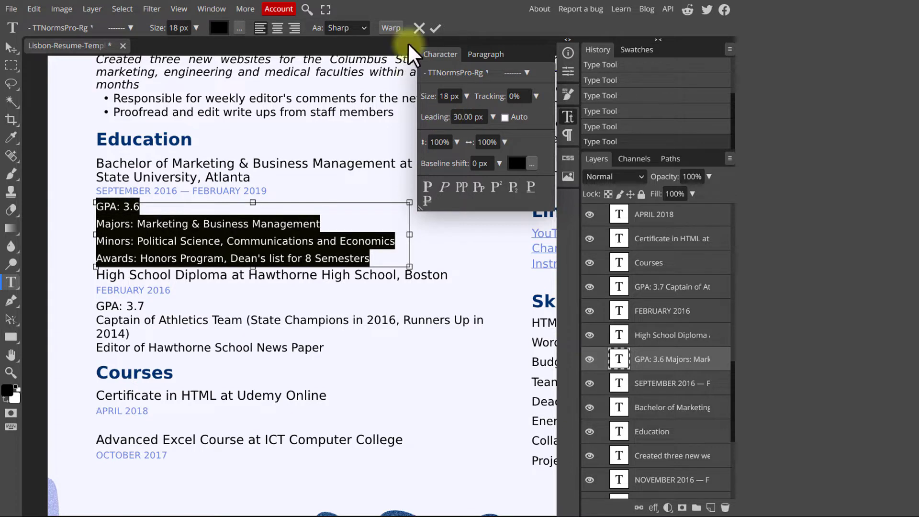
left_click(435, 28)
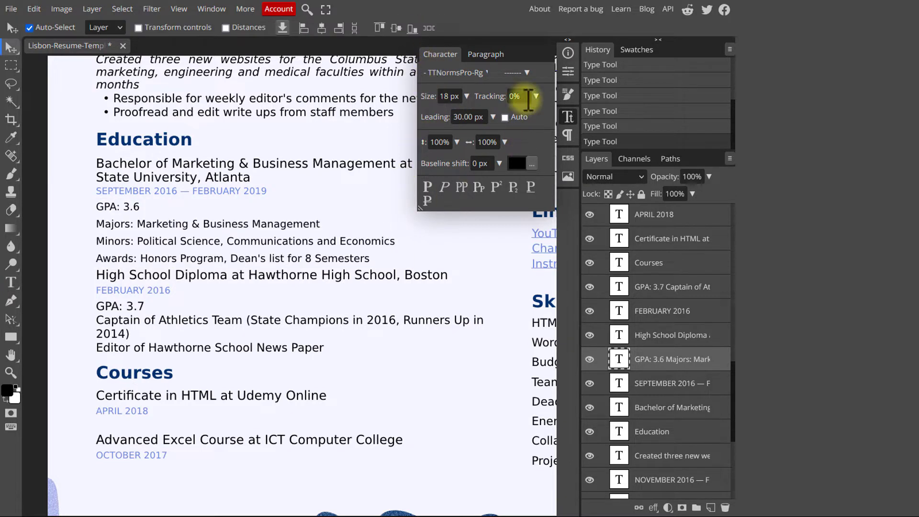
Set the font size of the "GPA: 3.6" details block to 20 px.
left_click(466, 96)
left_click(441, 113)
left_click(443, 96)
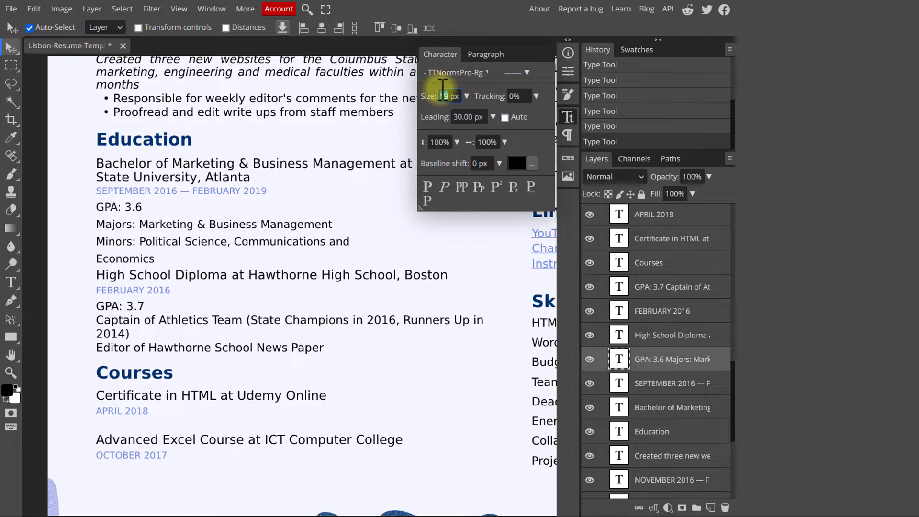
key("Up")
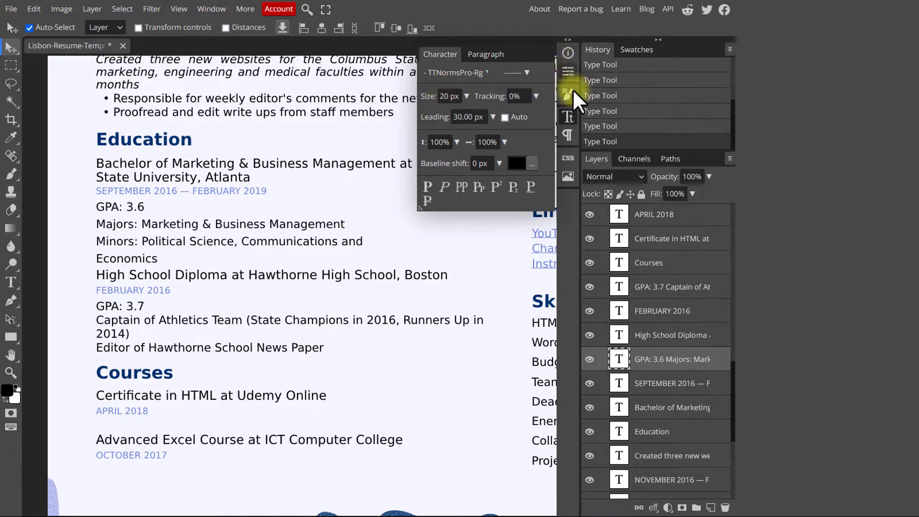
left_click(569, 117)
Underline the "Bachelor of Marketing & Business Management" and "High School Diploma" entry titles under Education.
left_click(653, 408)
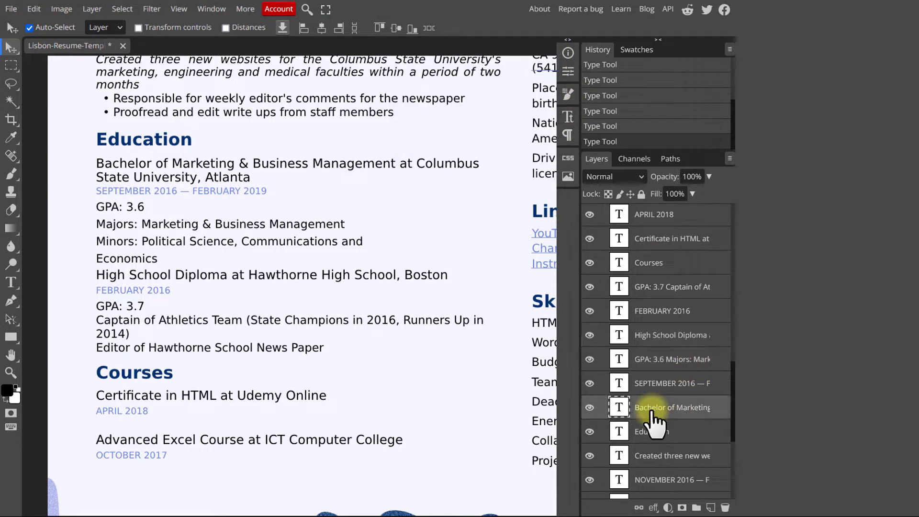
double_click(619, 408)
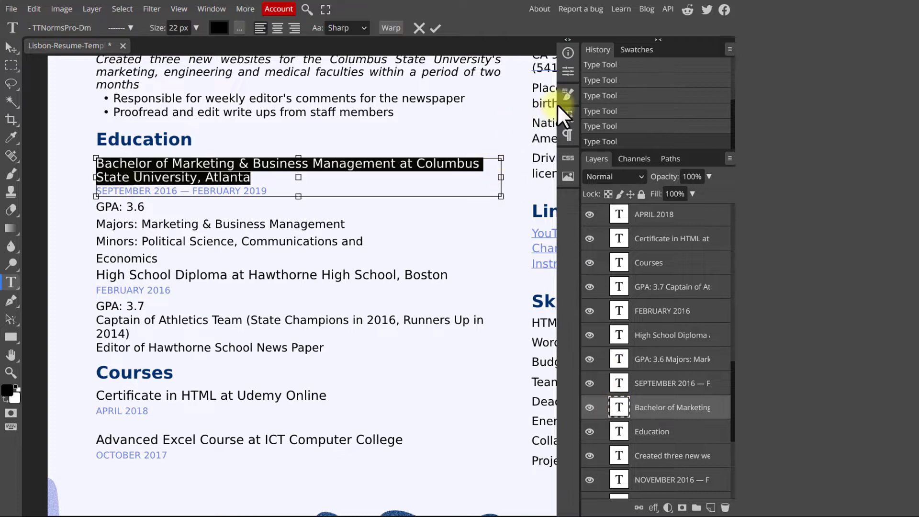
left_click(574, 120)
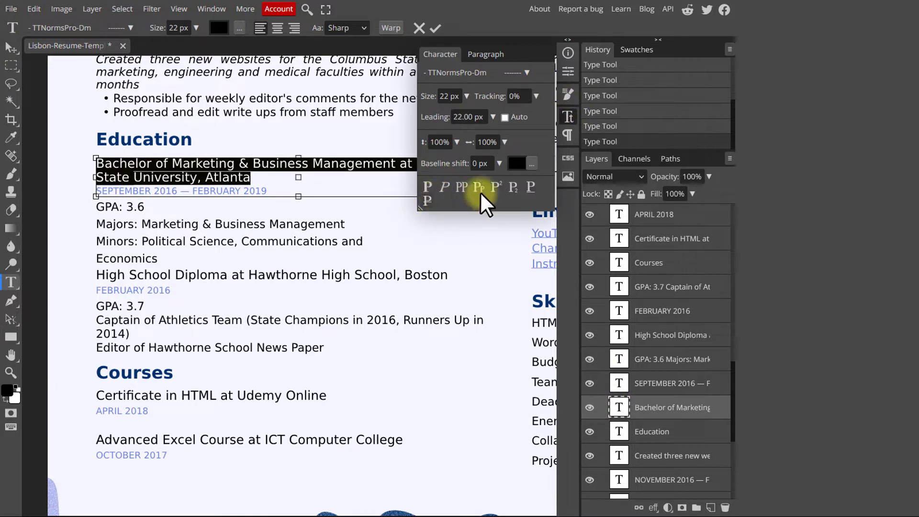
left_click(530, 186)
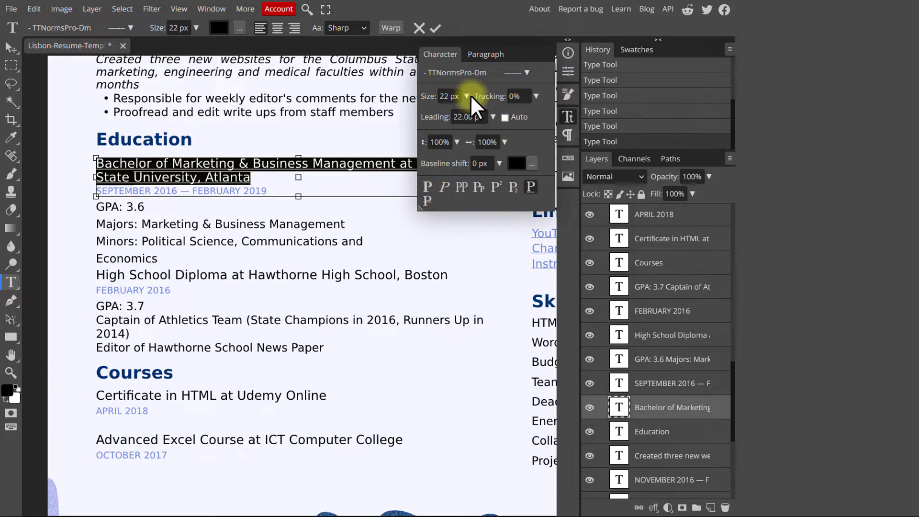
left_click(435, 28)
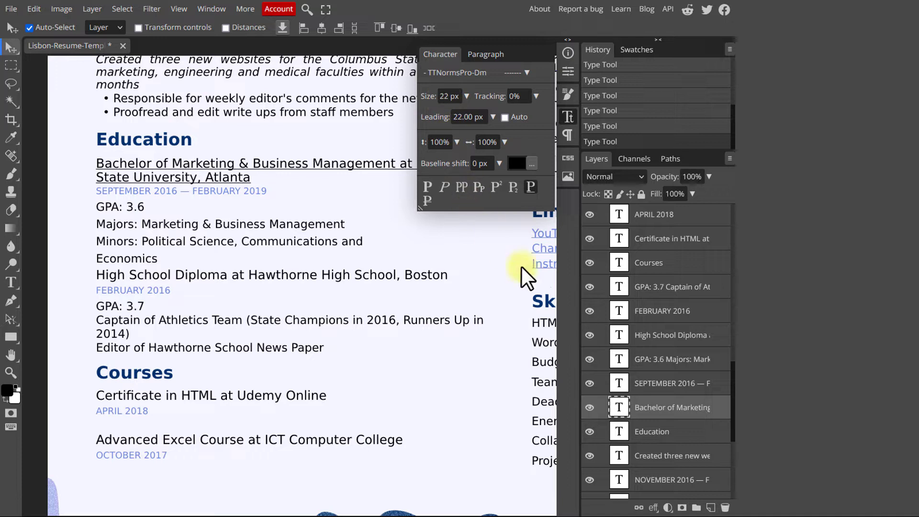
left_click(648, 335)
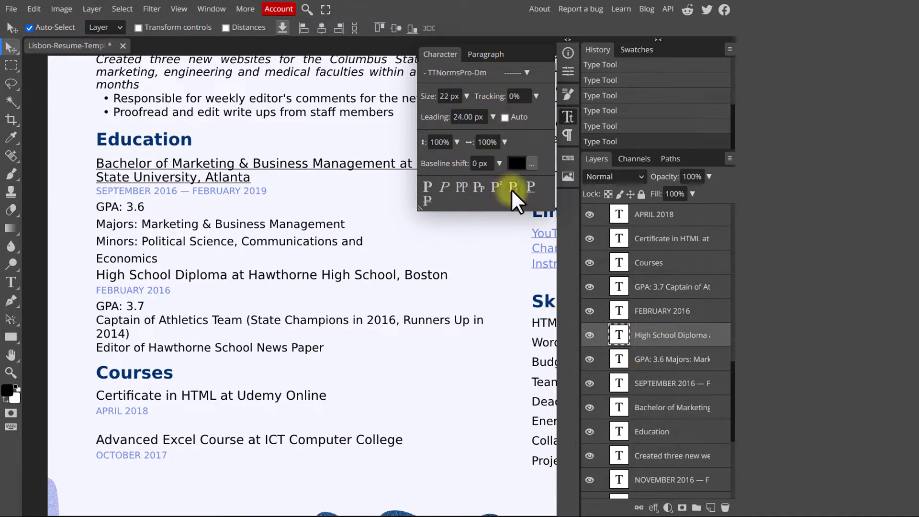
left_click(530, 185)
Try to adjust the leading of the "GPA: 3.7" details block under the high school entry.
double_click(641, 287)
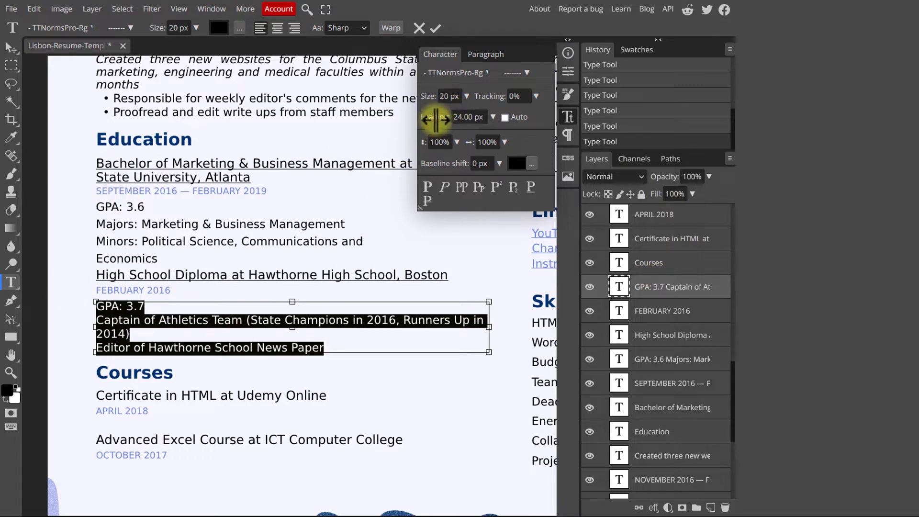
left_click_drag(436, 119, 436, 119)
left_click(435, 27)
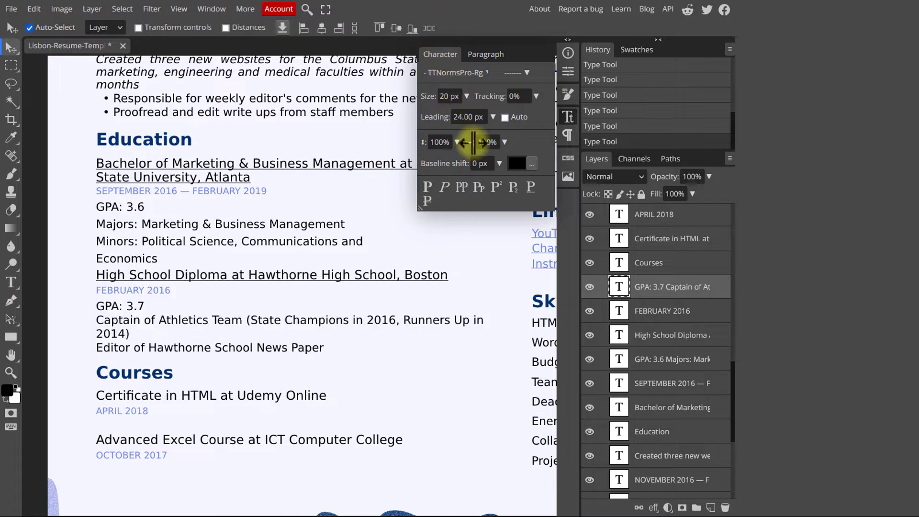
left_click(568, 116)
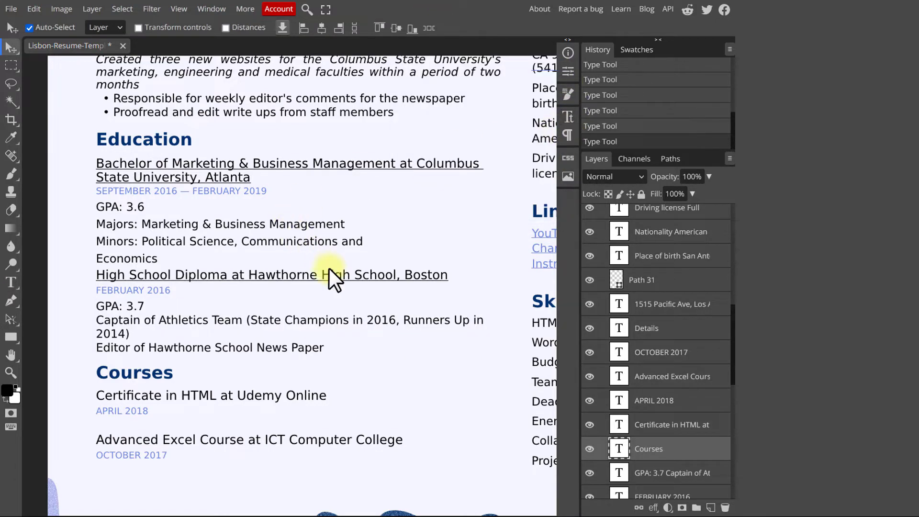
Move the blue line shape under the phone number in the Details section slightly lower, clear of the digits.
scroll(329, 268, "up", 4)
scroll(330, 269, "down", 2)
key("space")
left_click_drag(430, 270, 185, 265)
left_click_drag(347, 245, 313, 293)
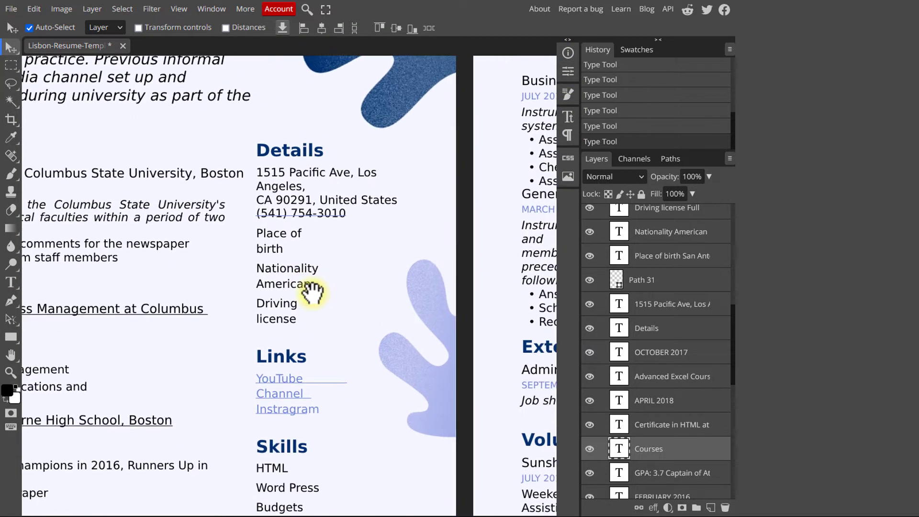
scroll(312, 293, "down", 1)
left_click(602, 276)
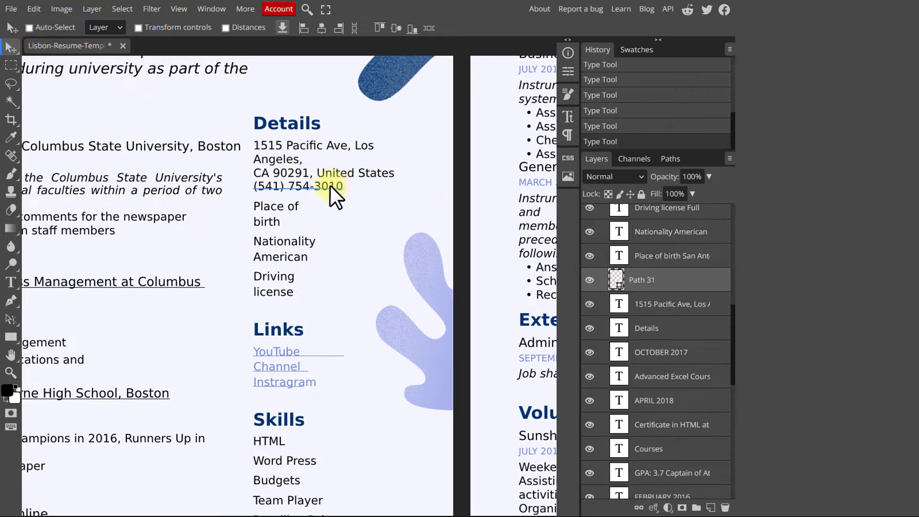
left_click_drag(323, 189, 322, 193)
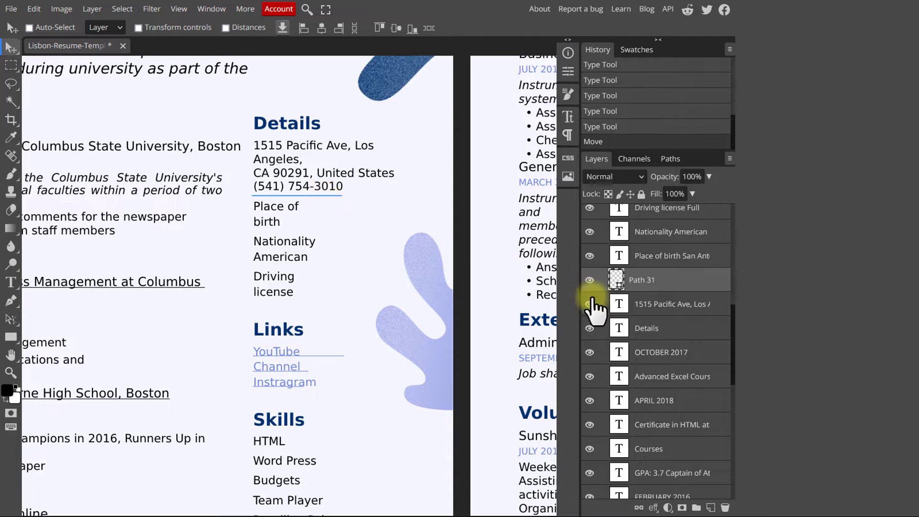
Widen the "Place of birth" text box in the Details section so "San Antonio" fits on the second line.
scroll(653, 311, "up", 5)
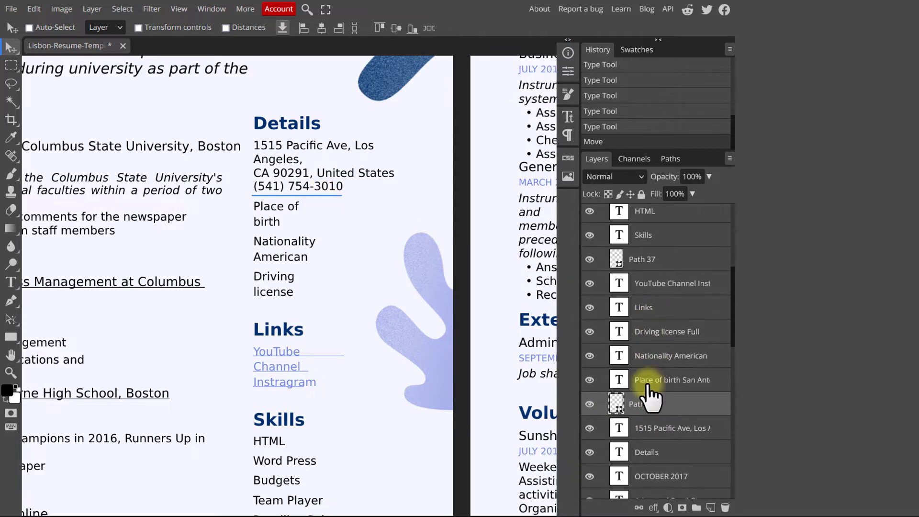
double_click(620, 379)
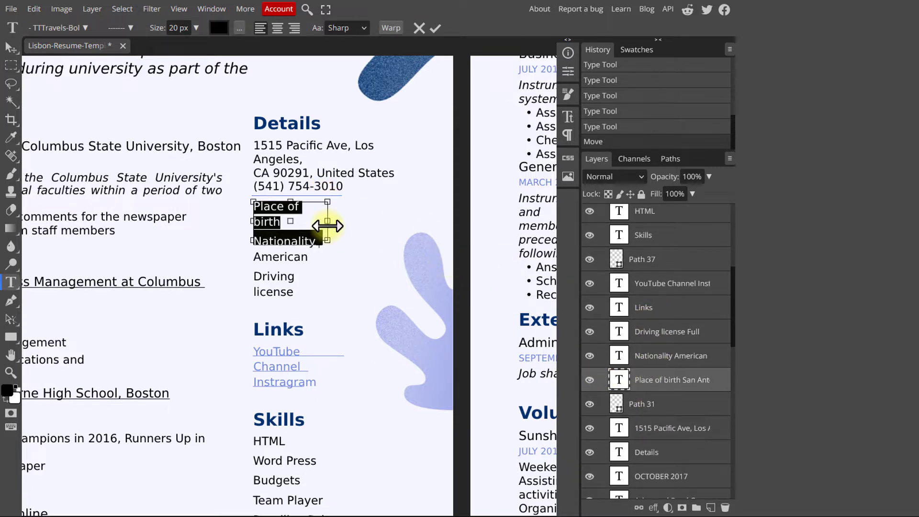
left_click_drag(328, 222, 382, 221)
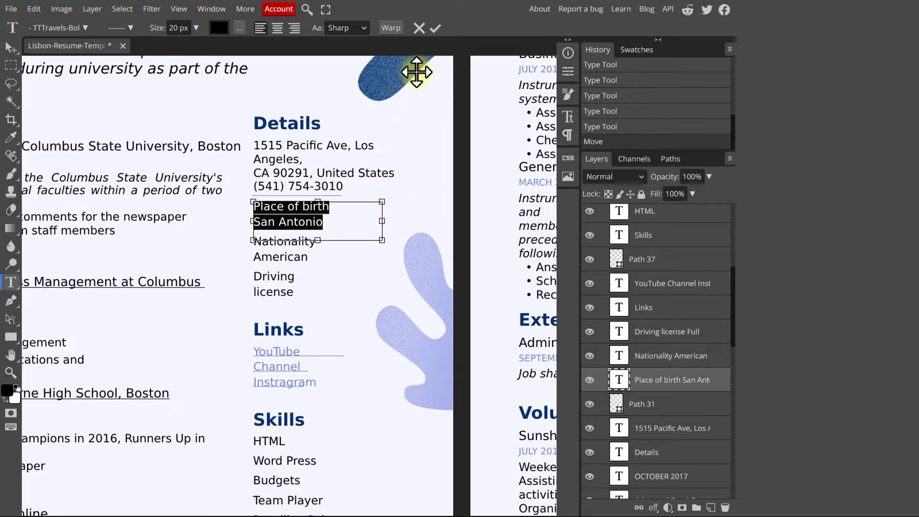
left_click(436, 29)
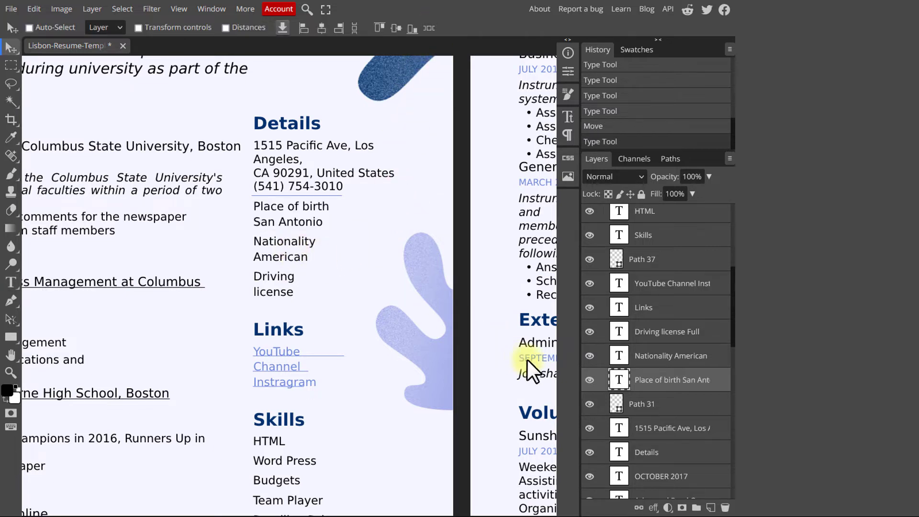
Make the "Place of birth" label in the Details section bold.
double_click(618, 380)
left_click_drag(333, 208, 253, 207)
left_click(568, 116)
left_click(427, 187)
left_click(435, 29)
Make the "Nationality" and "Driving license" labels bold and move both entries up to tighten the Details list.
double_click(620, 356)
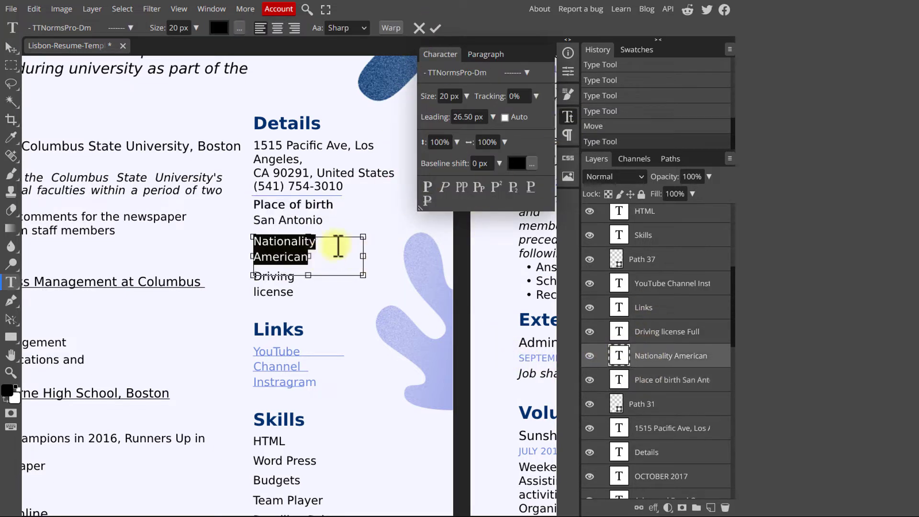
left_click(435, 29)
double_click(281, 277)
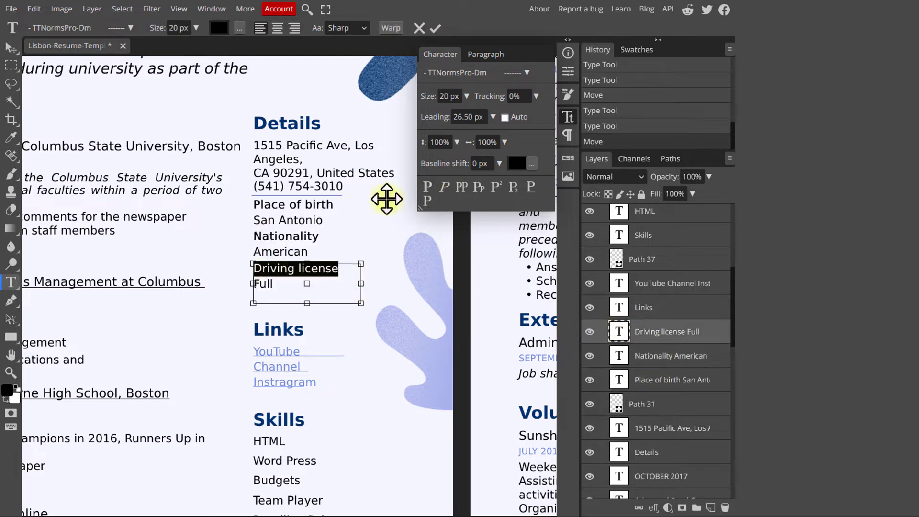
left_click(622, 309)
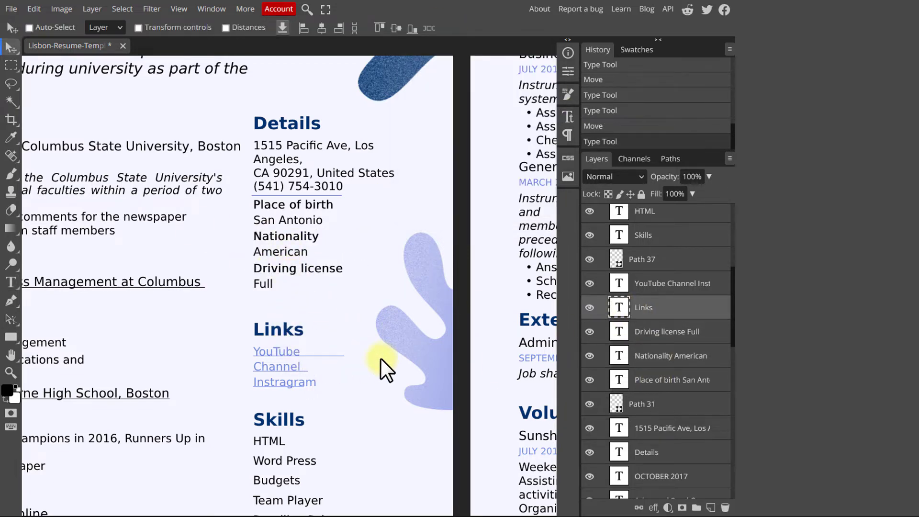
Widen the text box under Links so "YouTube Channel" fits on a single line.
scroll(380, 359, "down", 3)
scroll(642, 321, "up", 2)
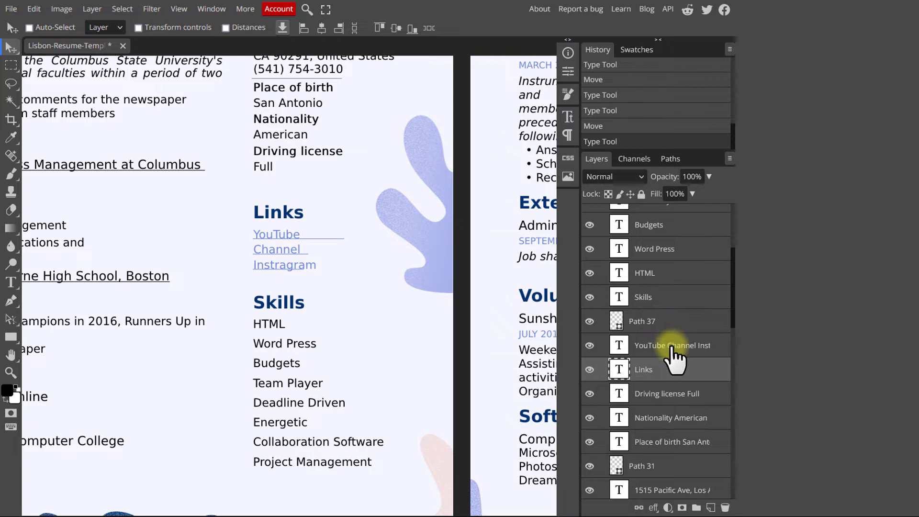
left_click(639, 349)
double_click(619, 345)
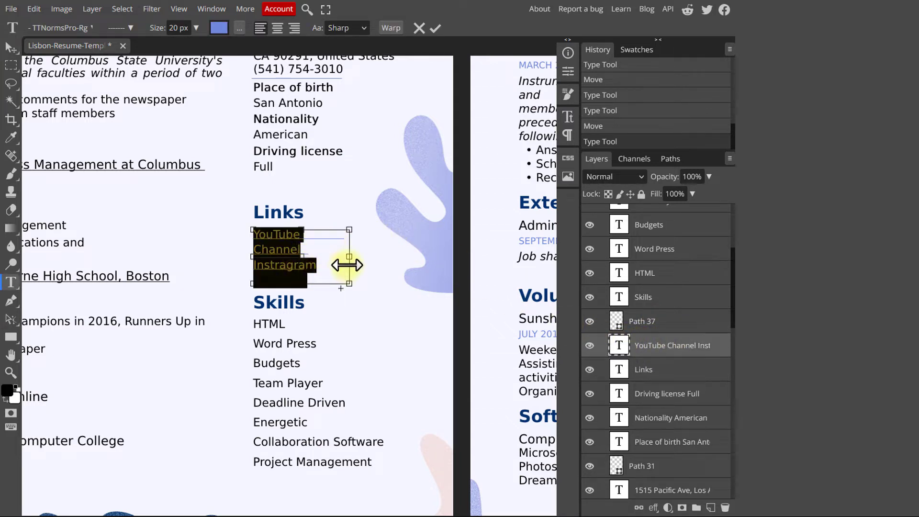
left_click_drag(347, 265, 372, 265)
left_click(435, 29)
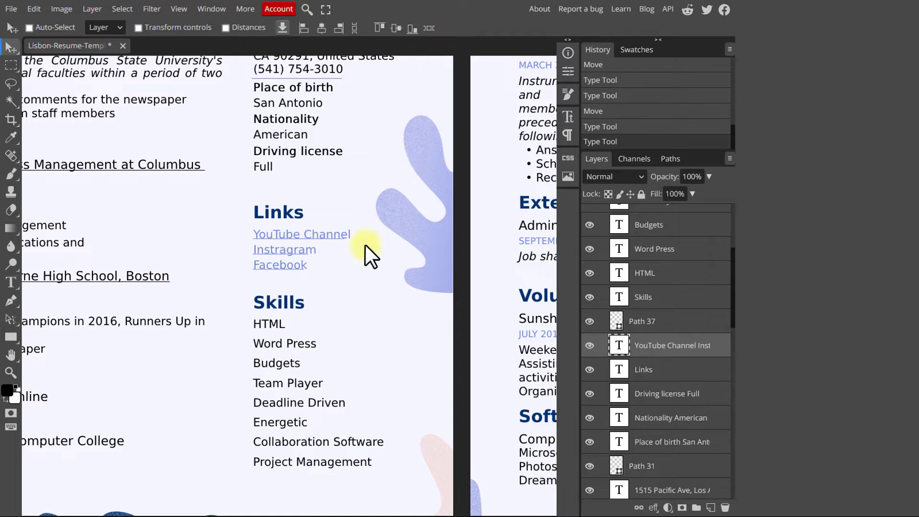
Move the underline shape of the Links entries slightly below the text and match its colour to the link text.
left_click(659, 321)
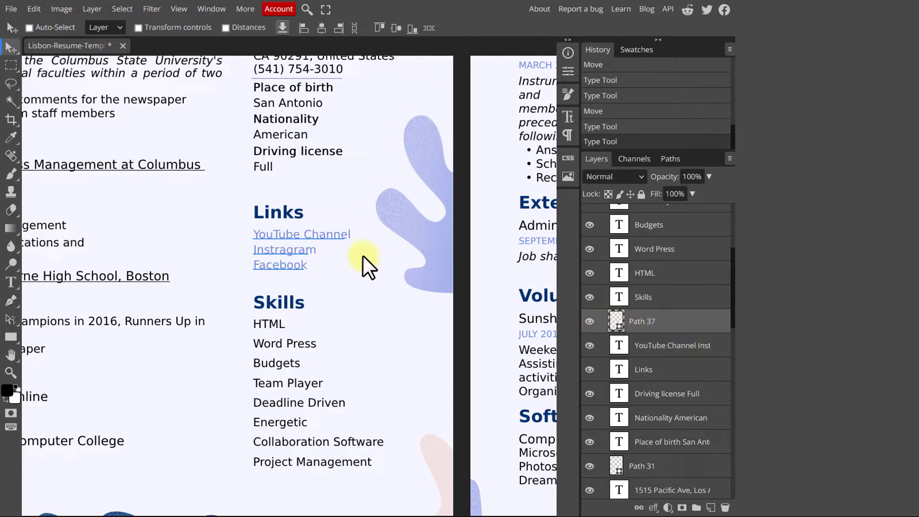
left_click_drag(334, 239, 335, 243)
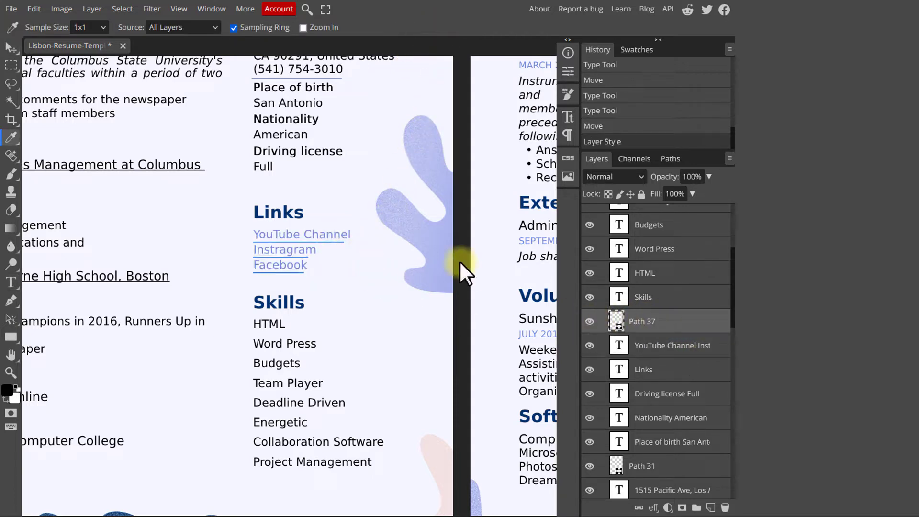
left_click(657, 341)
Collapse the Page 1 layer group and expand the Page 2 group to work on the Internships section.
scroll(648, 312, "up", 5)
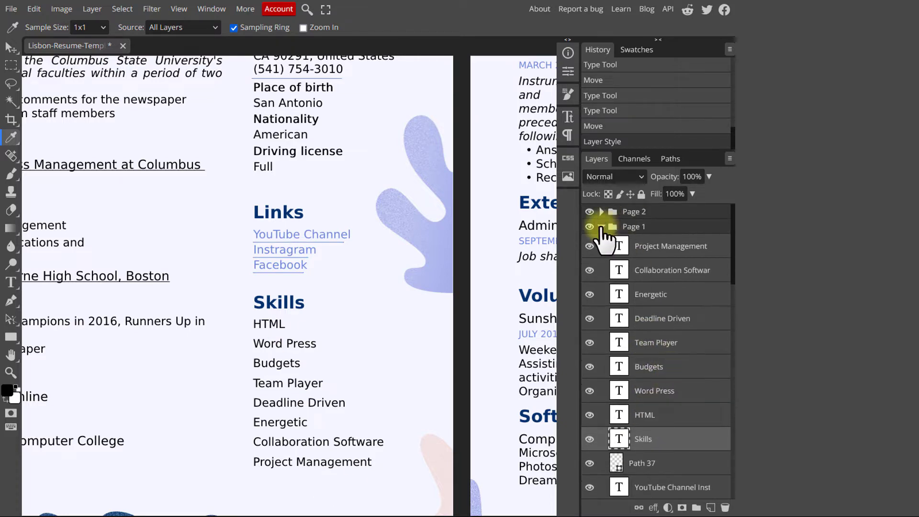
left_click(602, 226)
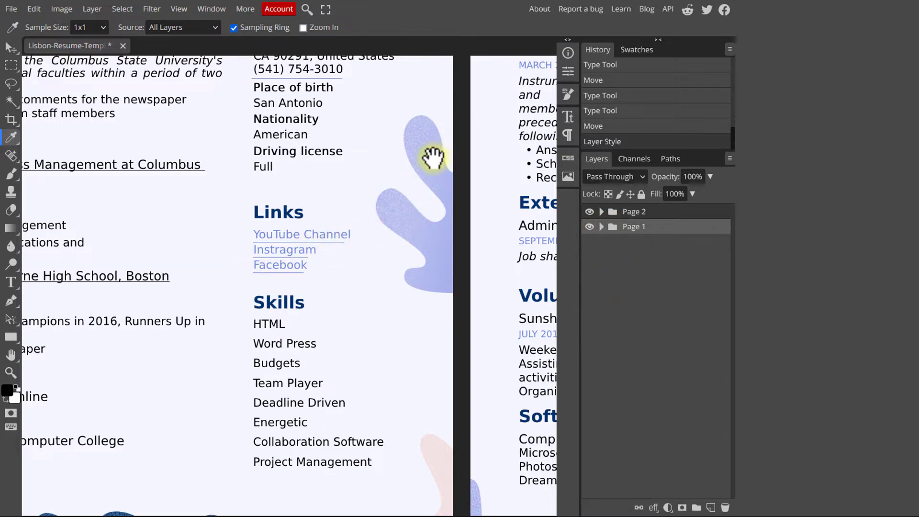
left_click_drag(433, 158, 227, 328)
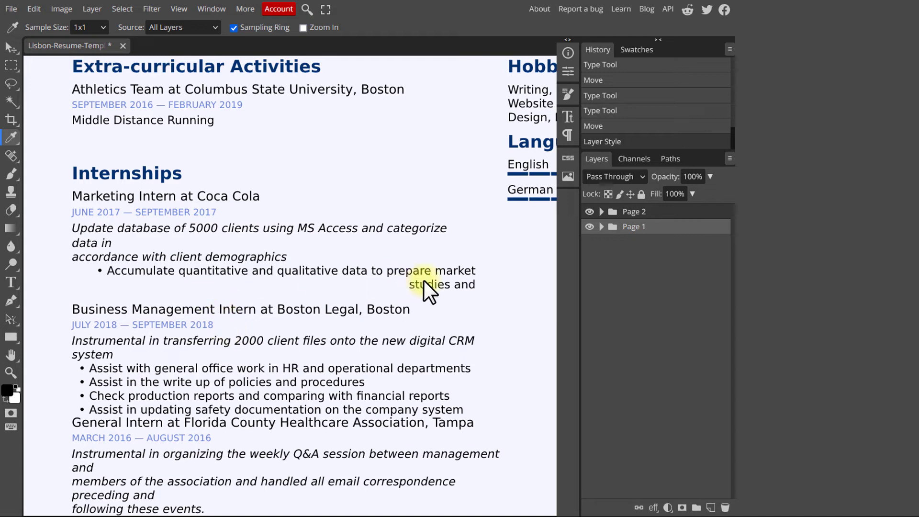
left_click(602, 212)
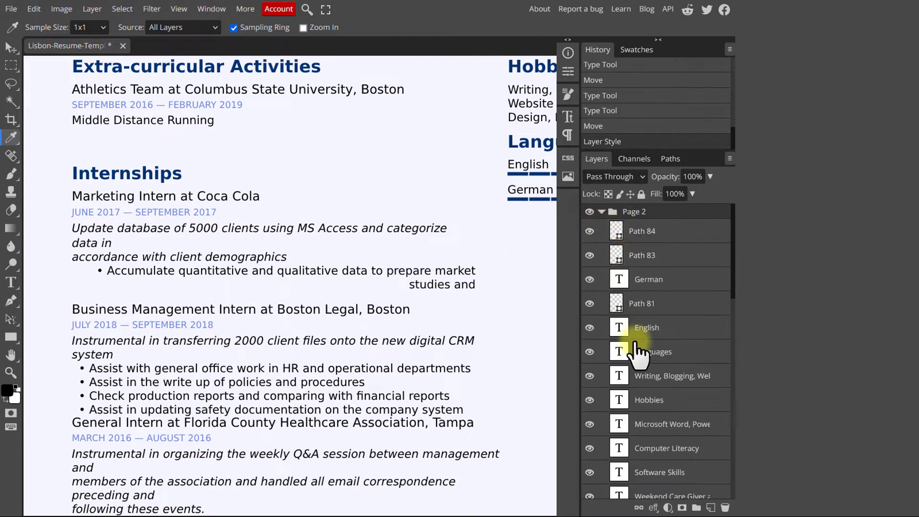
scroll(661, 378, "down", 5)
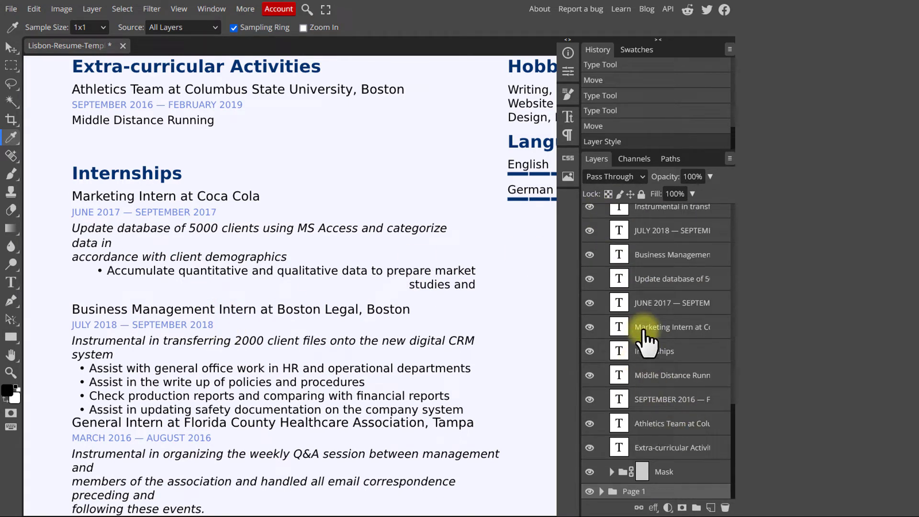
Remove the line break before "accordance with client demographics" in the Coca Cola internship description.
double_click(619, 279)
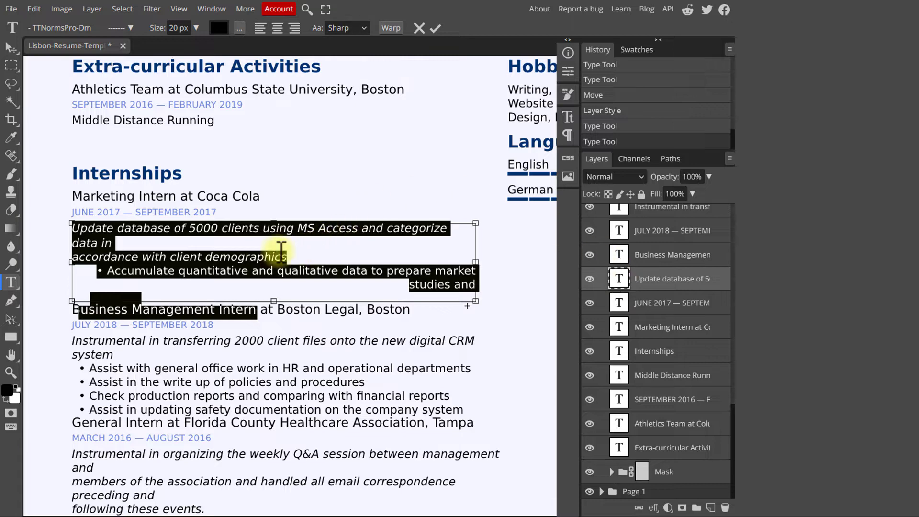
left_click(171, 250)
left_click(268, 243)
key("Delete")
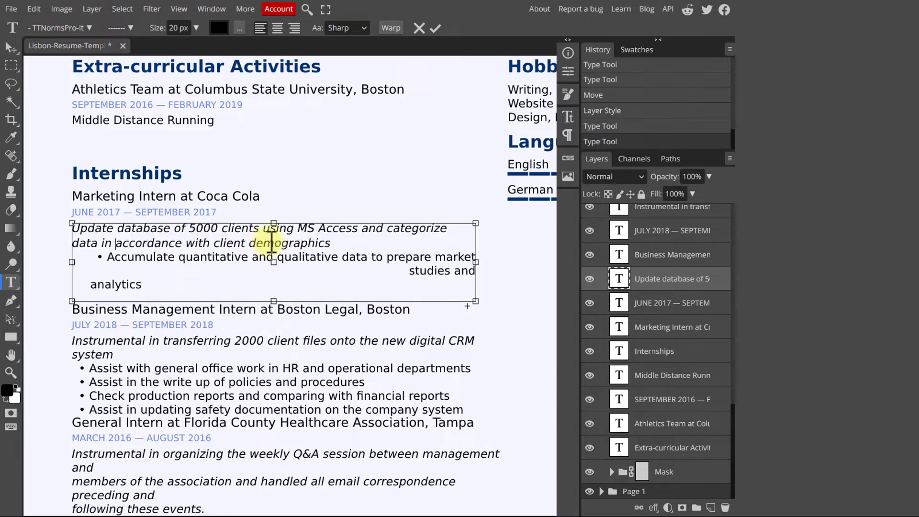
Justify the whole Coca Cola internship description with its last lines aligned left.
left_click_drag(143, 285, 22, 204)
left_click(567, 116)
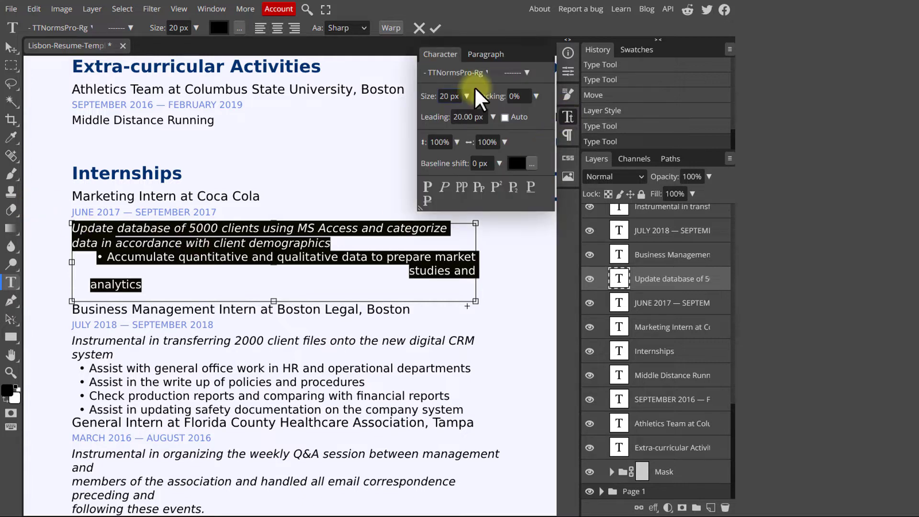
left_click(479, 55)
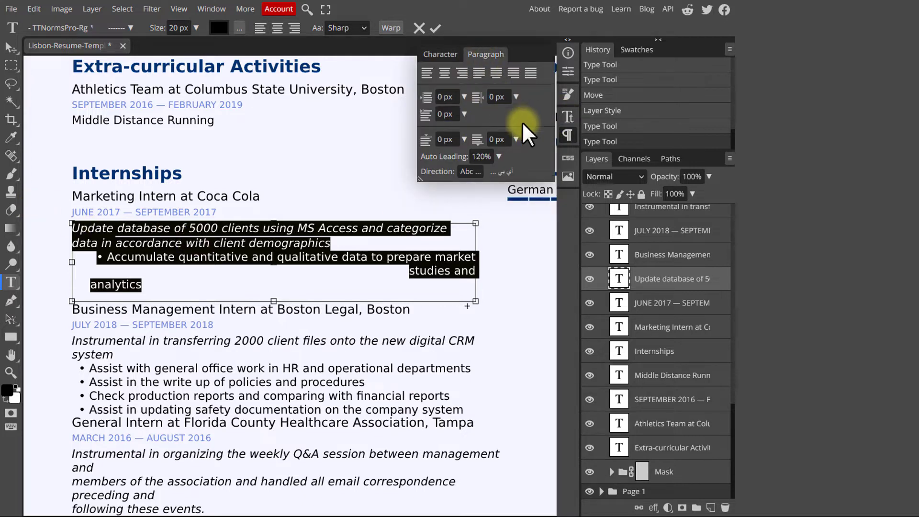
left_click(426, 72)
left_click(478, 72)
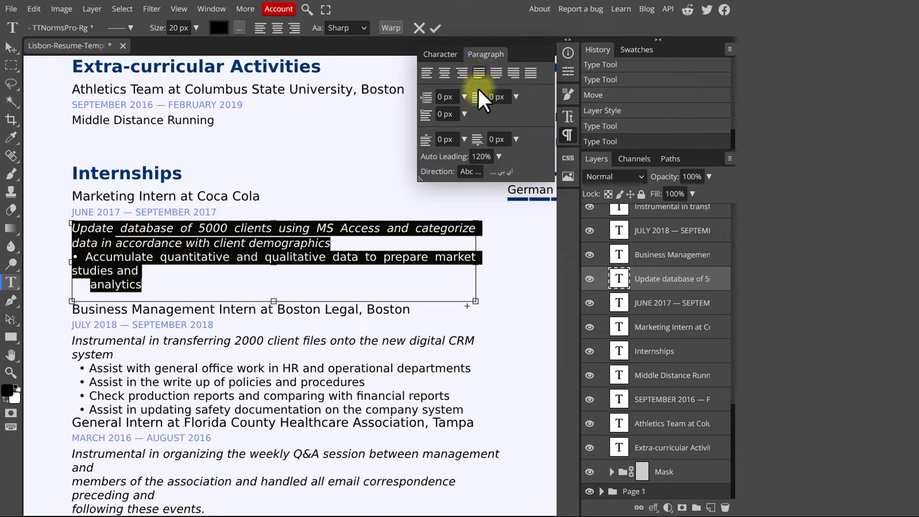
Join "analytics" to the "studies and" line of the Coca Cola internship bullet and commit the text edit.
left_click(568, 118)
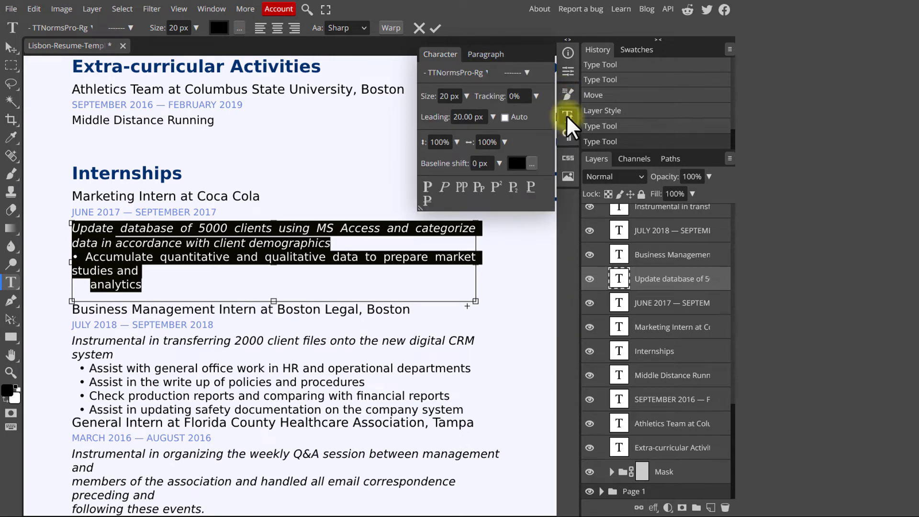
left_click(315, 258)
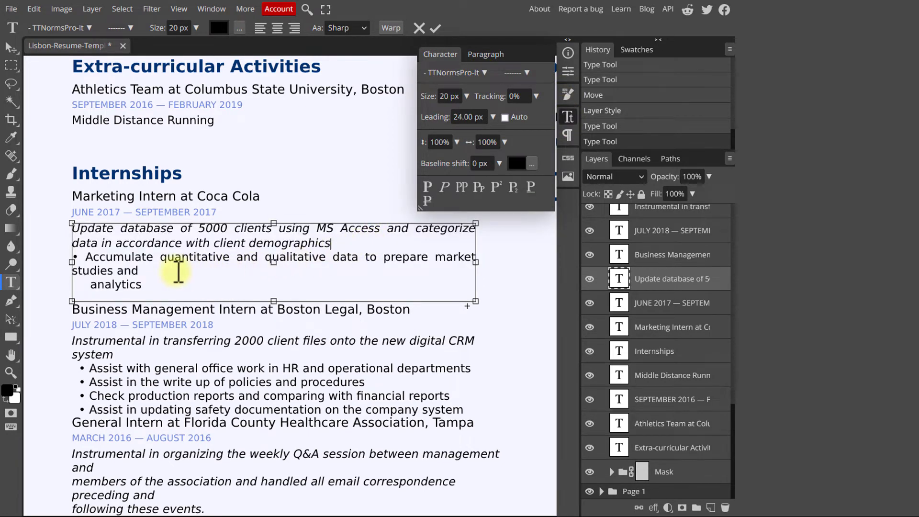
left_click(178, 272)
key("Delete")
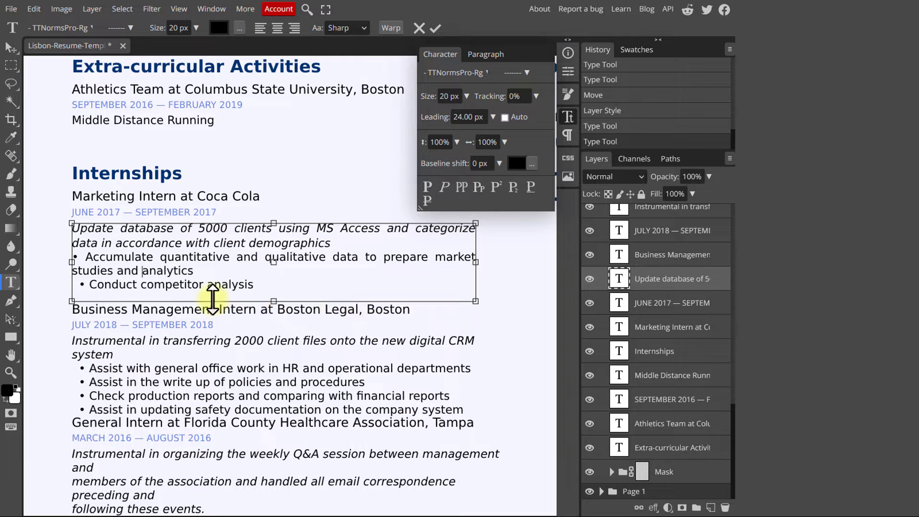
left_click(435, 28)
key("i")
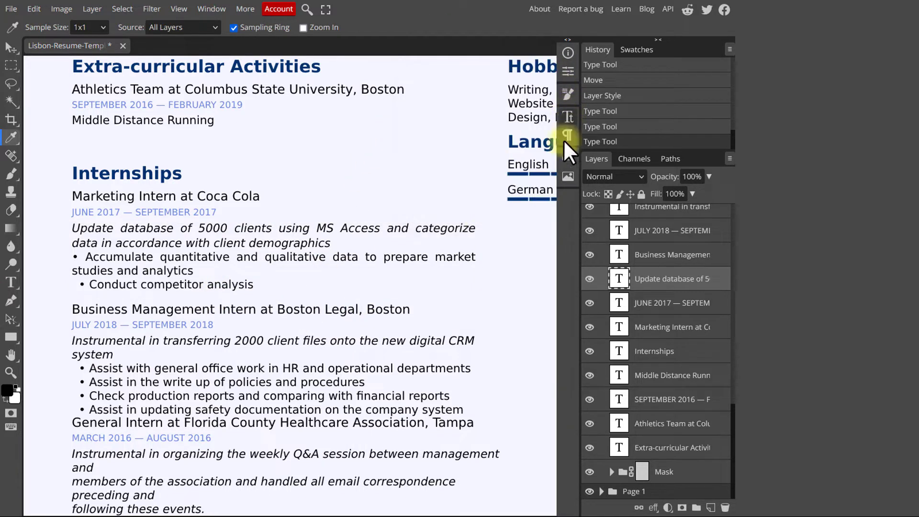
Underline the "Marketing Intern at Coca Cola" and "Business Management Intern at Boston Legal, Boston" titles under Internships.
left_click(567, 117)
scroll(291, 283, "down", 3)
Move the General Intern title, its date line and its description together slightly lower, clear of the bullets above.
left_click(622, 307)
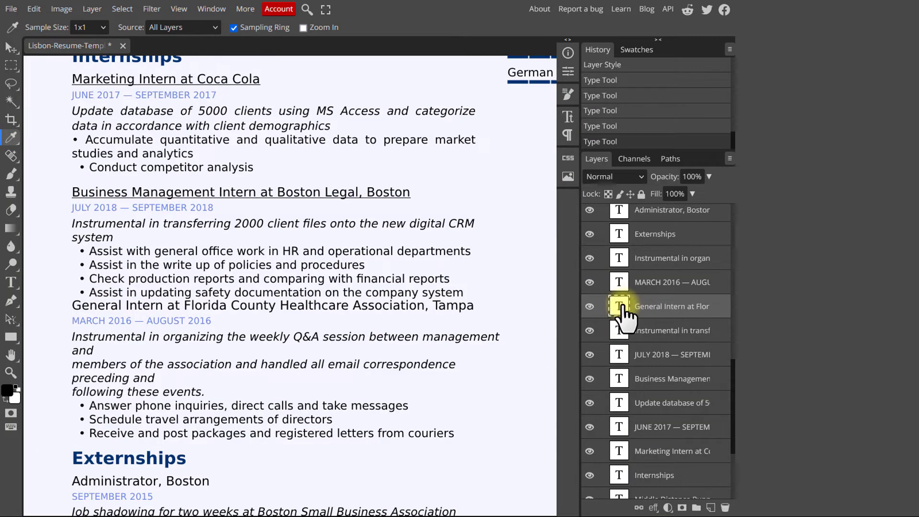
left_click(645, 281, "ctrl")
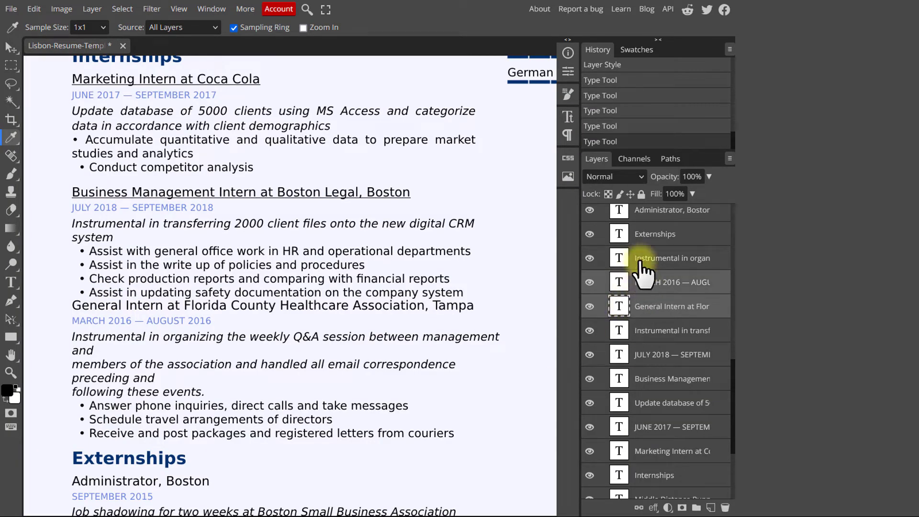
left_click(641, 260, "ctrl")
left_click_drag(644, 271, 16, 62)
left_click(13, 50)
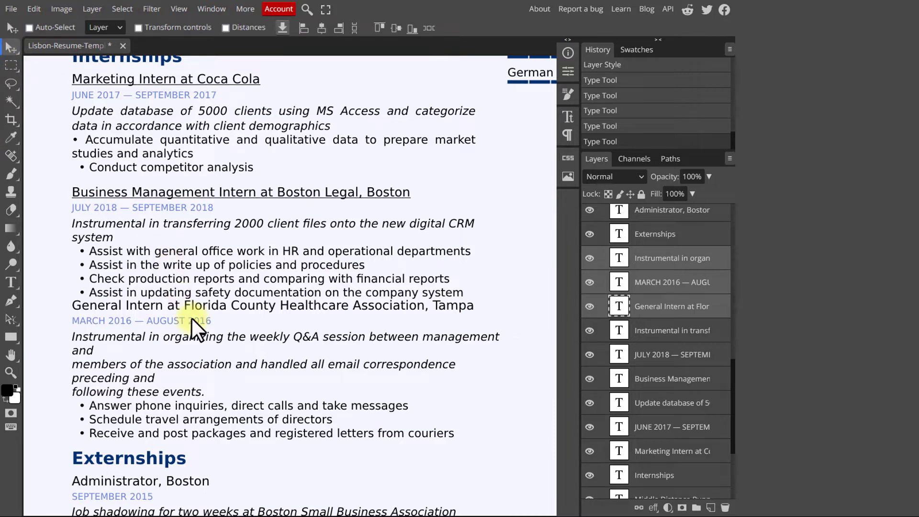
key("Down")
key("Down")
key("Down")
key("Down")
key("Down")
key("Down")
key("Down")
key("Down")
key("Down")
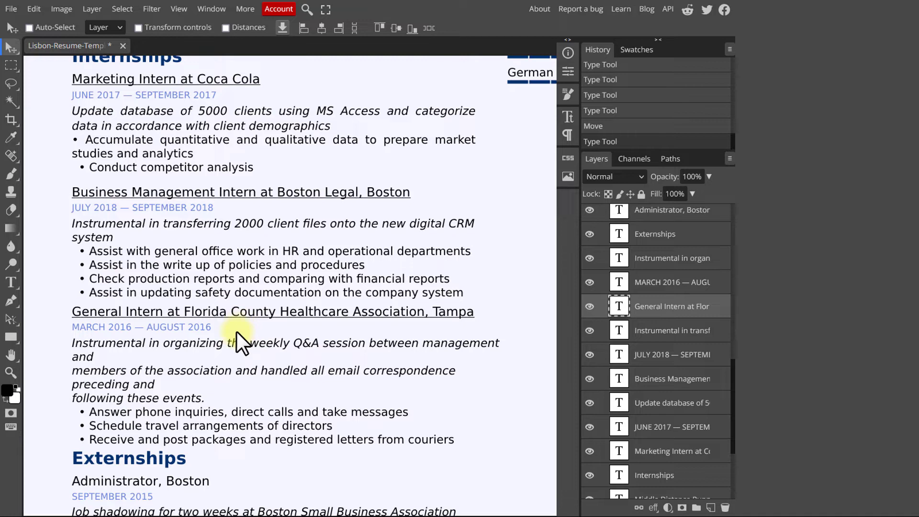
Underline the "General Intern at Florida County Healthcare Association, Tampa" title and the "Administrator, Boston" title under Externships.
scroll(237, 331, "down", 4)
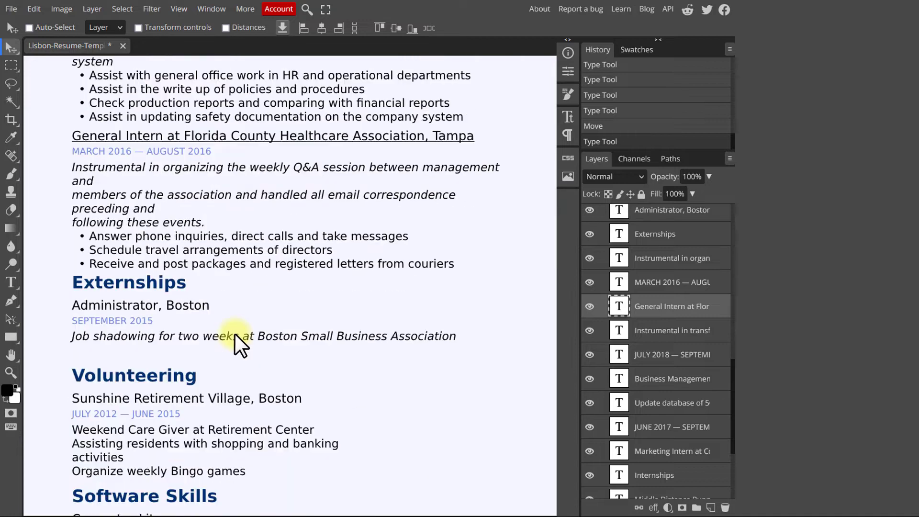
scroll(653, 287, "up", 2)
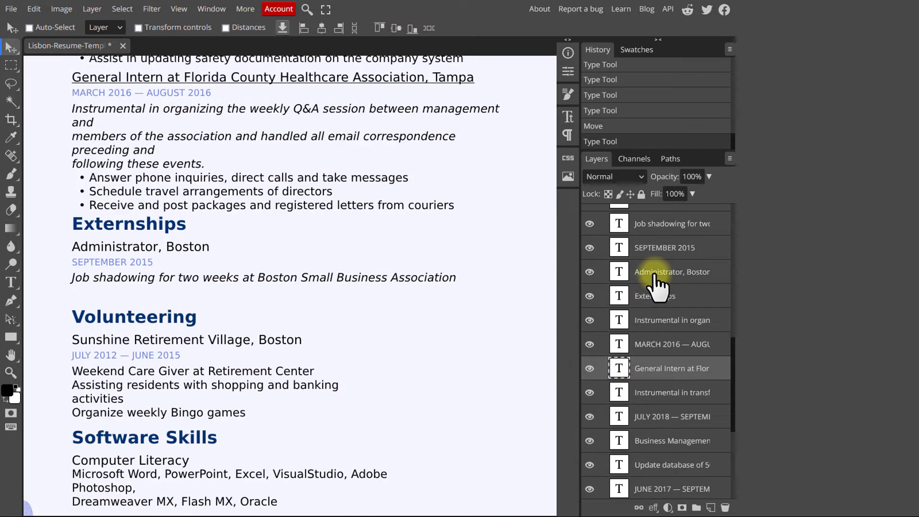
left_click(651, 272)
left_click(569, 116)
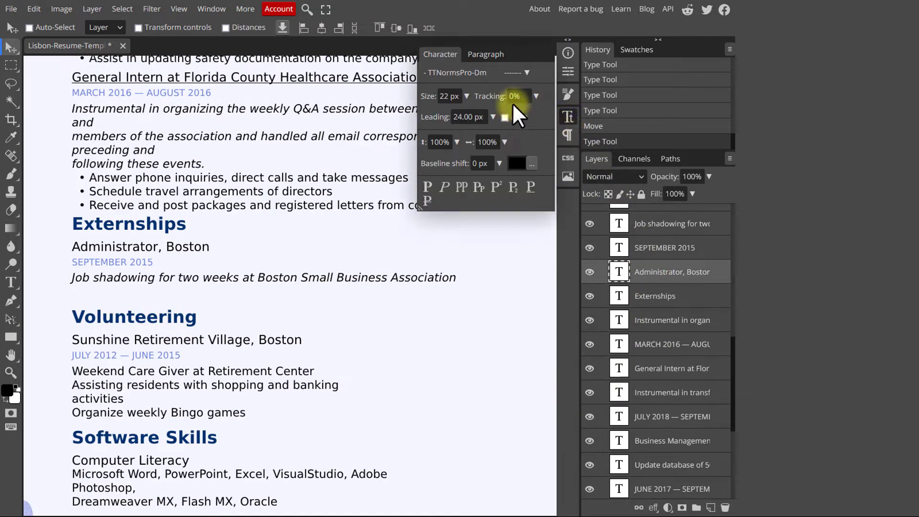
left_click(531, 187)
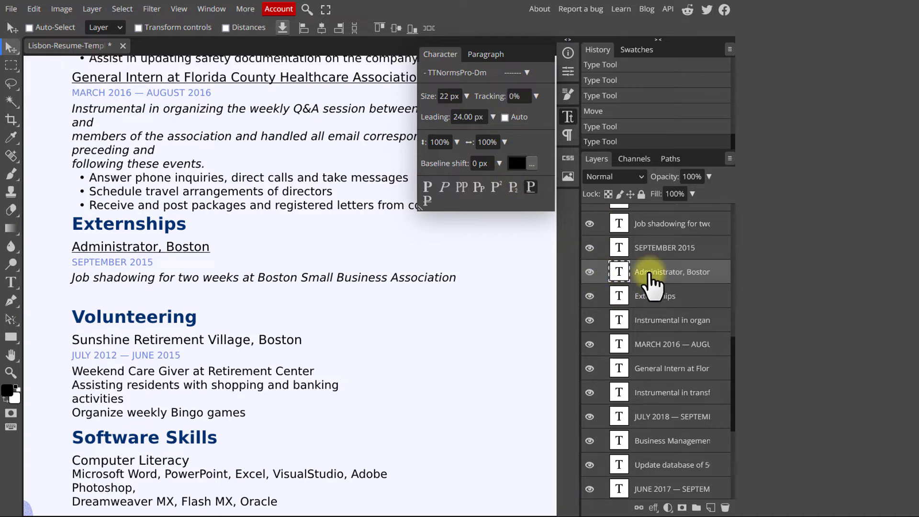
scroll(164, 320, "down", 3)
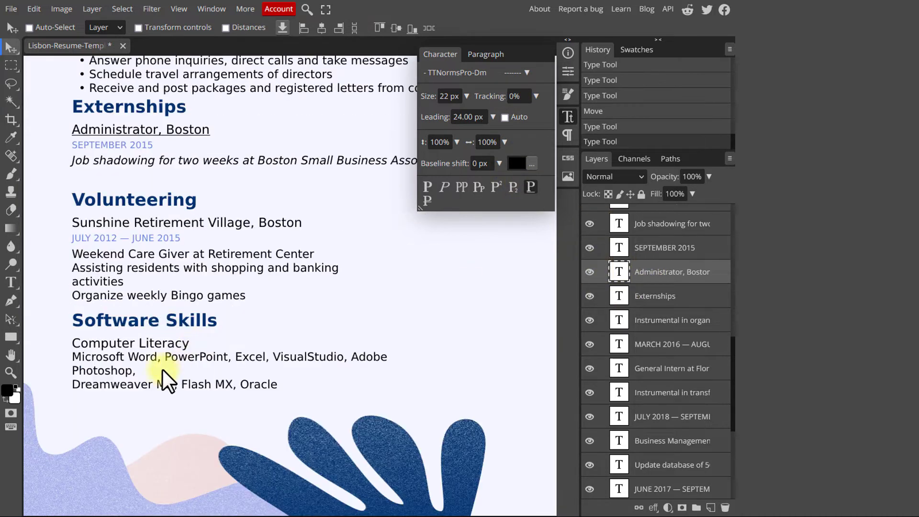
Open the Bitmap smart object inside the lowest Mask group of Page 2, which holds the page's background.
scroll(235, 397, "down", 3)
scroll(656, 349, "down", 4)
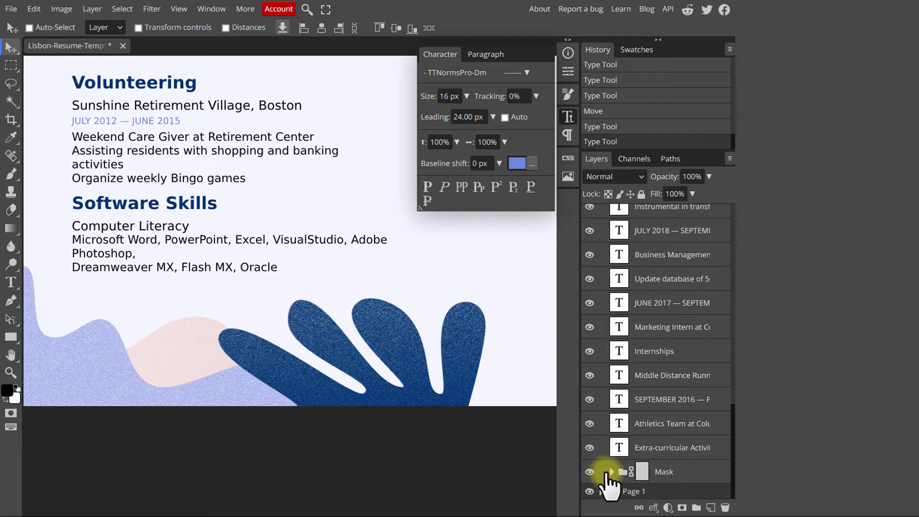
left_click(612, 472)
left_click(628, 474)
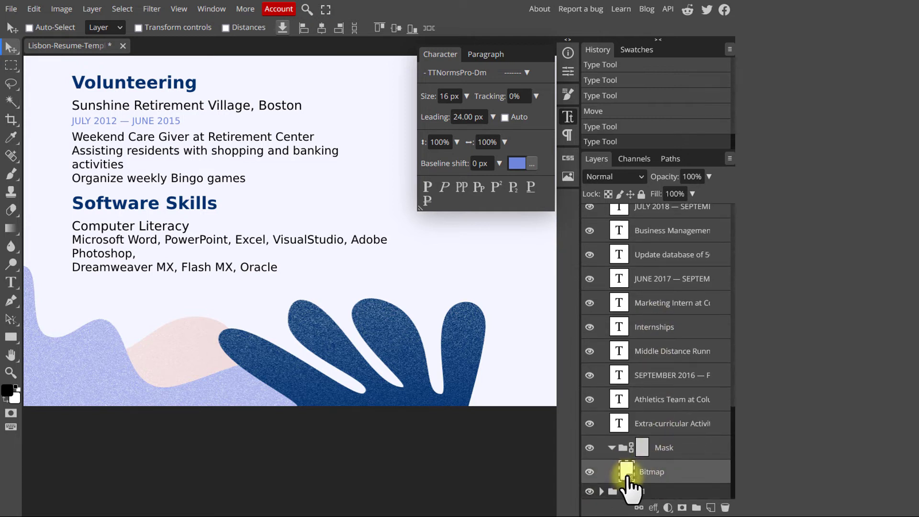
double_click(627, 471)
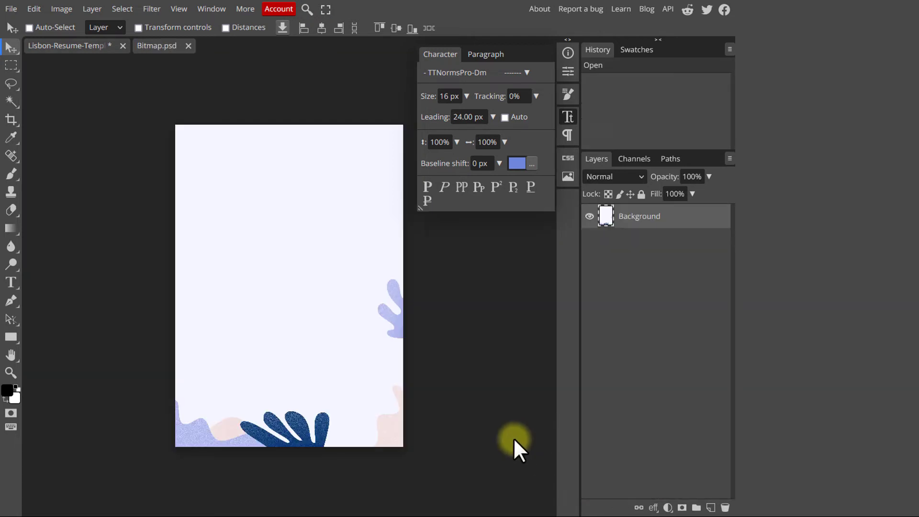
Place the beautiful-leaf-watercolor image into the background smart object and rotate it by -90°.
left_click(568, 119)
left_click(8, 9)
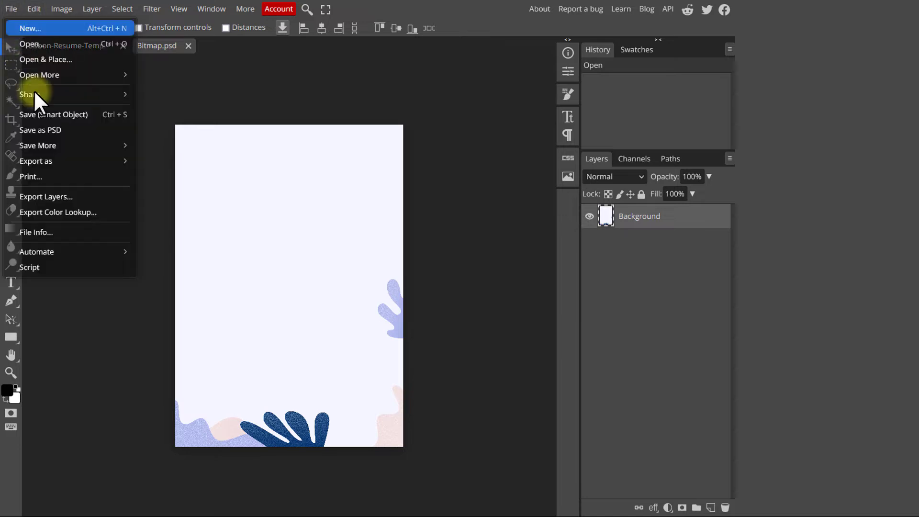
left_click(53, 59)
double_click(296, 203)
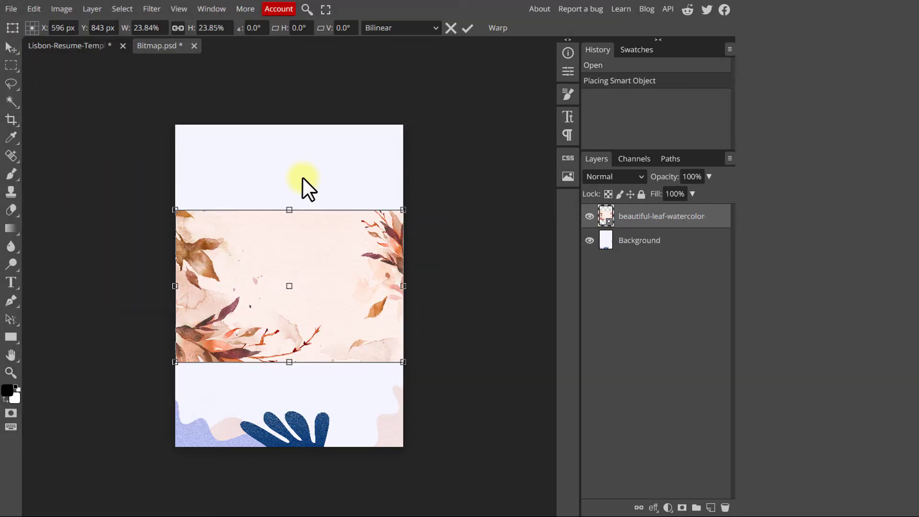
right_click(337, 242)
left_click(390, 372)
Scale the rotated leaf image to about 36%, centre it so it covers the whole page, and commit the transform.
left_click_drag(303, 241, 268, 196)
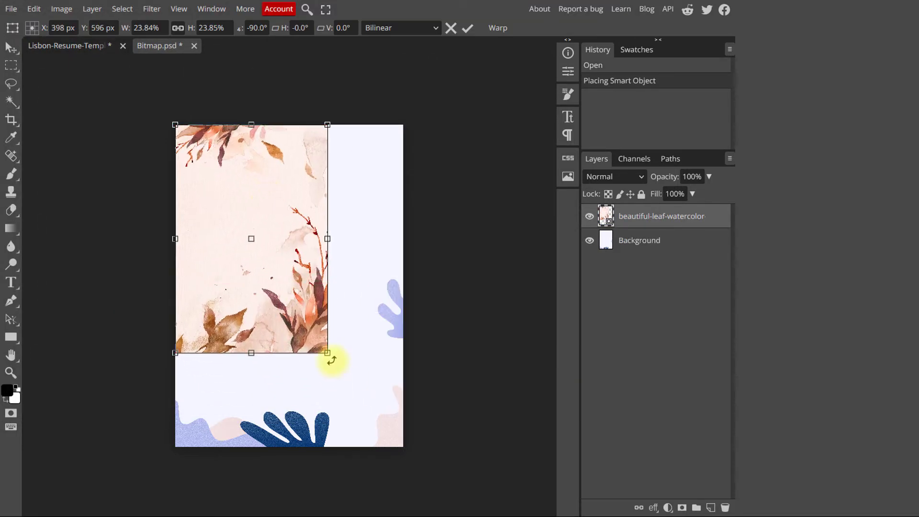
left_click_drag(328, 353, 359, 400)
left_click_drag(300, 259, 330, 305)
left_click_drag(391, 446, 399, 461)
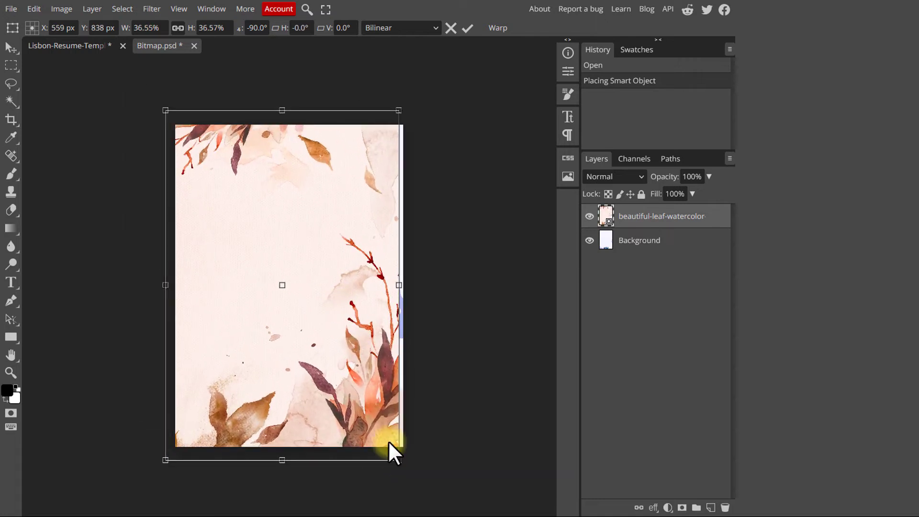
left_click_drag(346, 367, 354, 367)
left_click_drag(408, 461, 407, 458)
left_click_drag(376, 409, 373, 408)
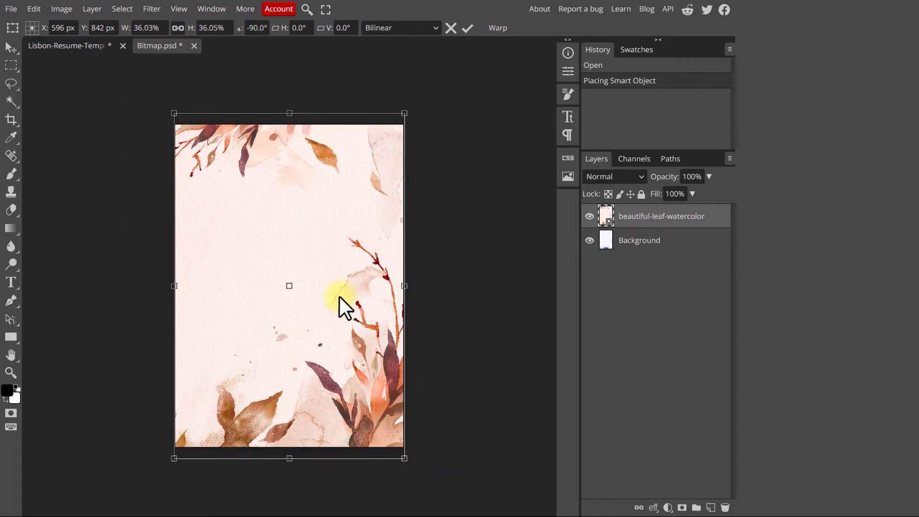
left_click(467, 28)
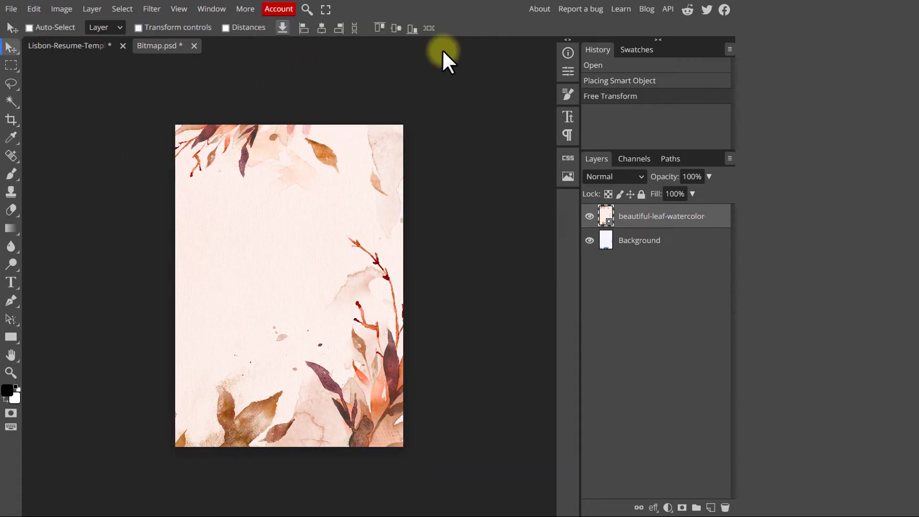
Delete the original Background layer beneath the leaf image, and save and close the smart object.
left_click(622, 240)
left_click(726, 508)
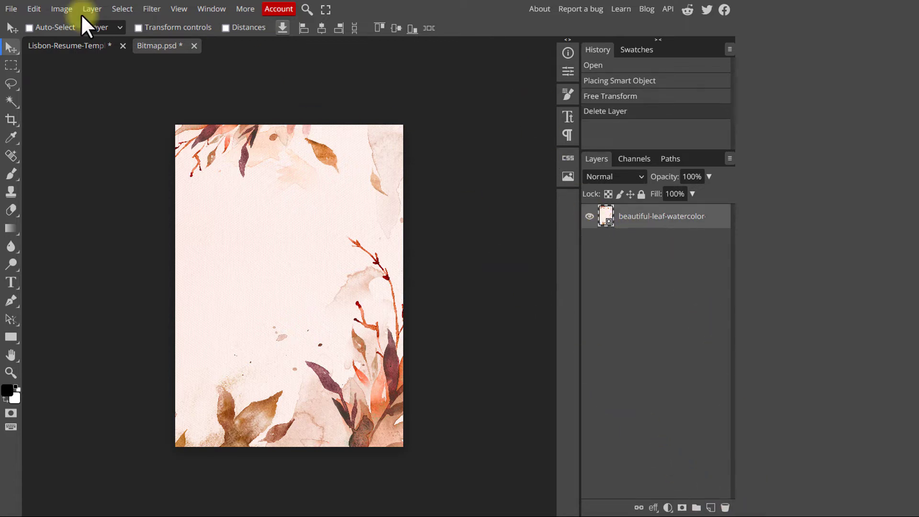
left_click(12, 9)
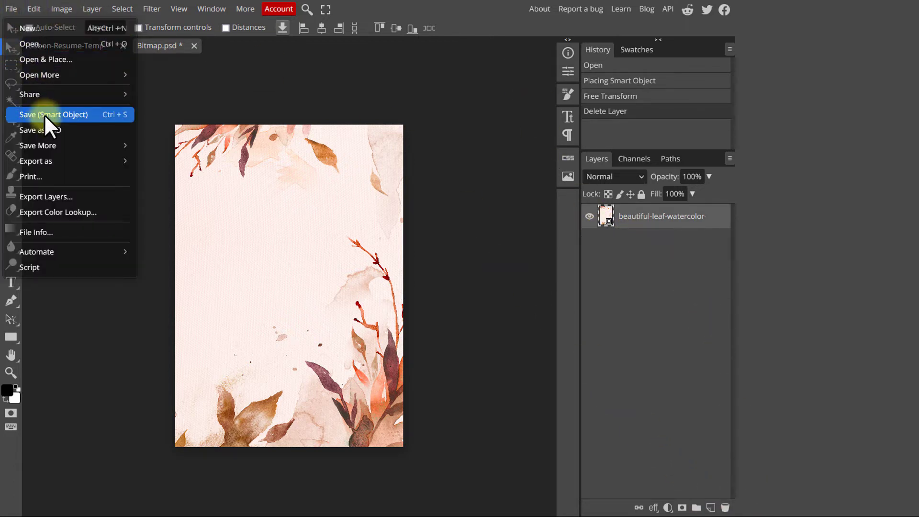
key("ctrl+s")
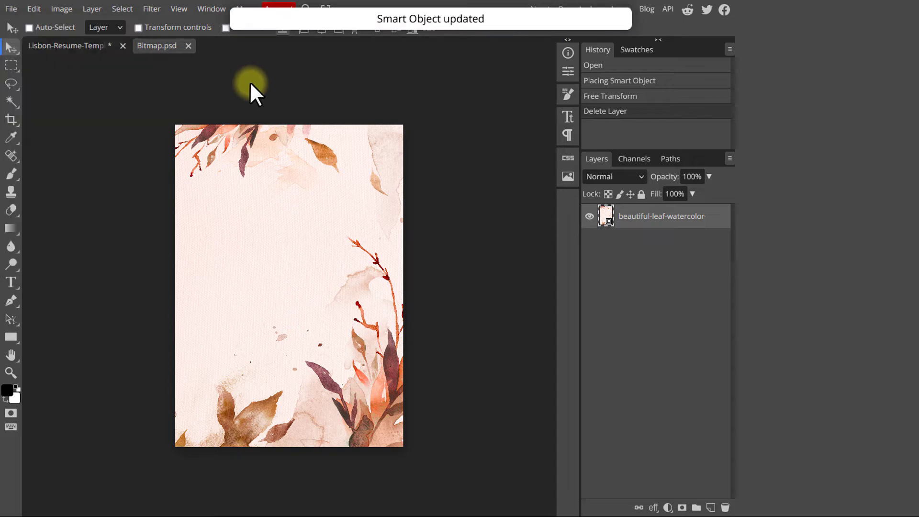
left_click(188, 45)
Set the opacity of Page 2's leaf background Bitmap layer to 20%.
scroll(400, 271, "up", 5)
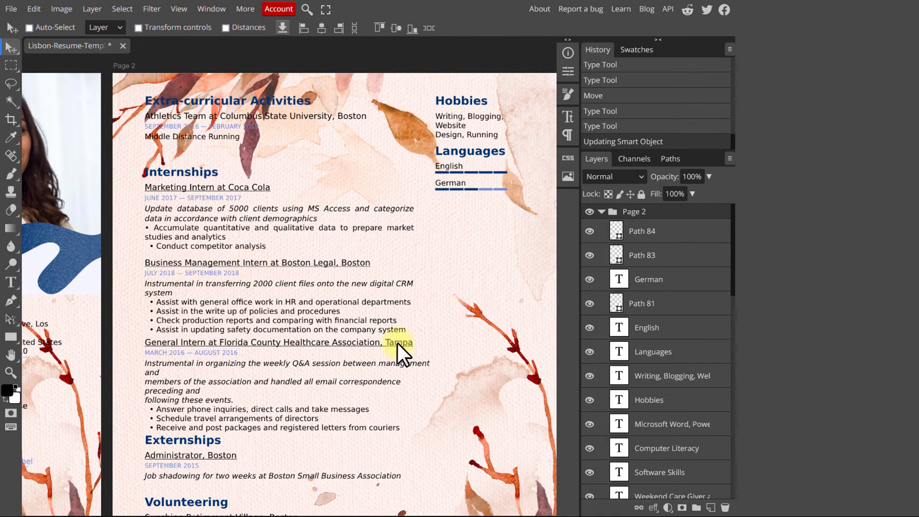
left_click_drag(43, 402, 364, 390)
scroll(671, 445, "down", 13)
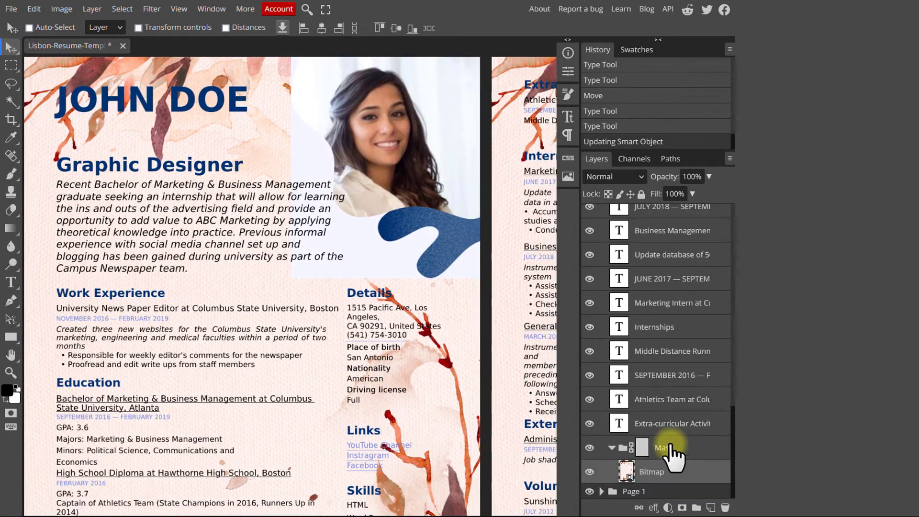
left_click(708, 177)
left_click_drag(708, 191, 666, 194)
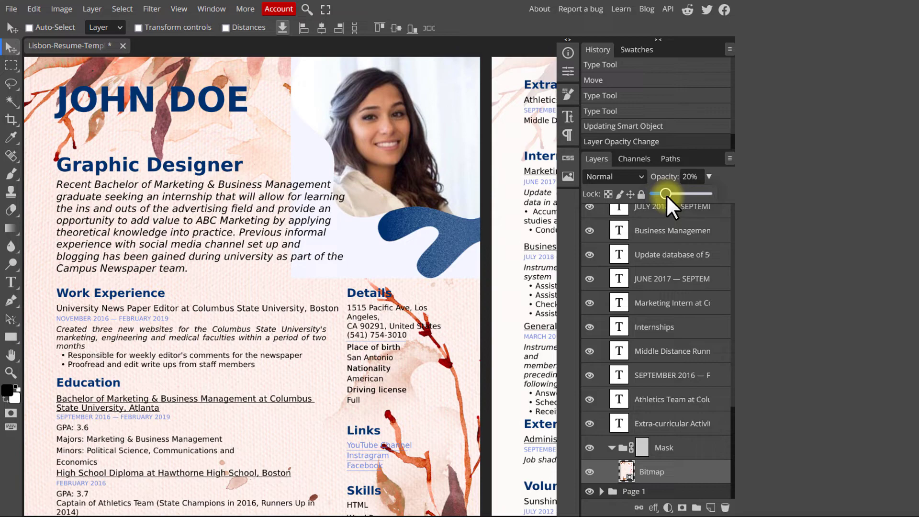
left_click(430, 257)
Lower the opacity of the leaf background Bitmap layer inside the lowest Mask group of Page 1.
left_click_drag(506, 237, 73, 195)
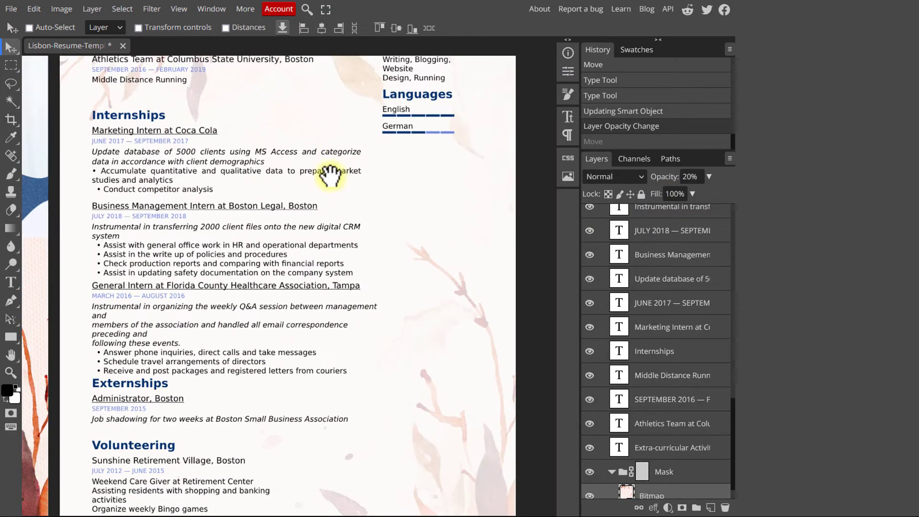
left_click_drag(368, 424, 382, 267)
left_click_drag(400, 231, 409, 347)
left_click_drag(146, 272, 431, 287)
left_click_drag(211, 286, 342, 268)
scroll(699, 438, "down", 1)
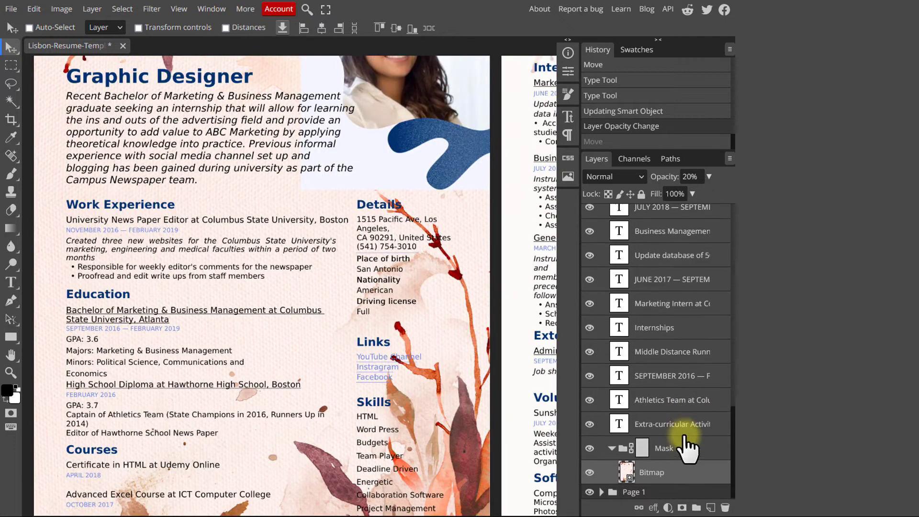
scroll(673, 471, "down", 10)
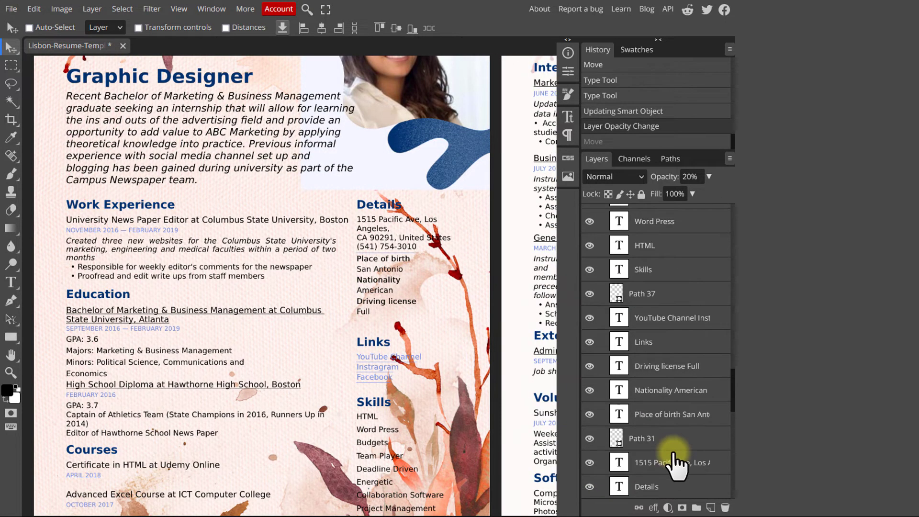
left_click(660, 487)
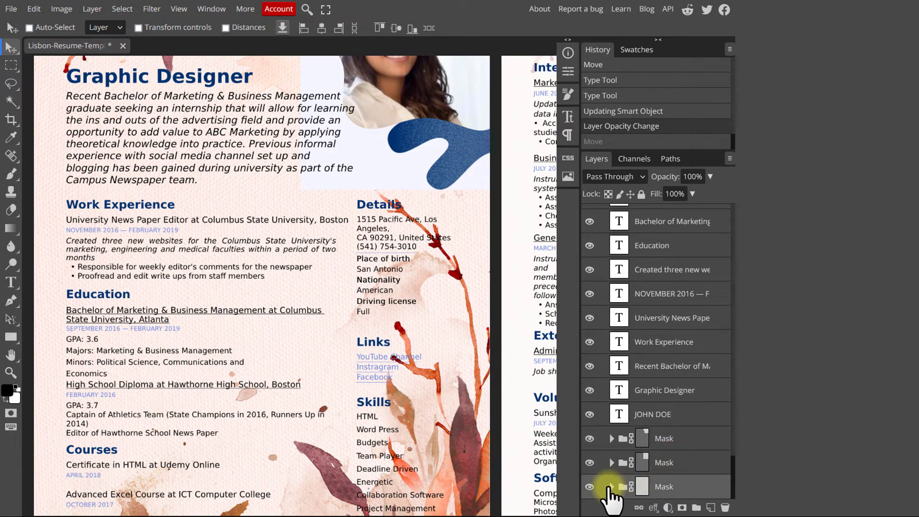
left_click(612, 486)
left_click(660, 489)
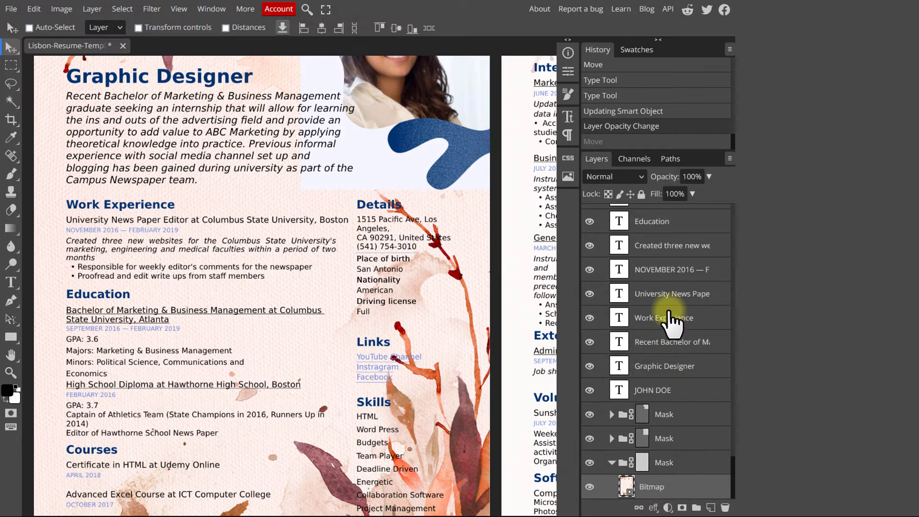
left_click(709, 176)
left_click_drag(685, 194, 676, 194)
Hide the Bitmap layer with the blue shape in the middle Mask group of Page 1.
left_click(675, 462)
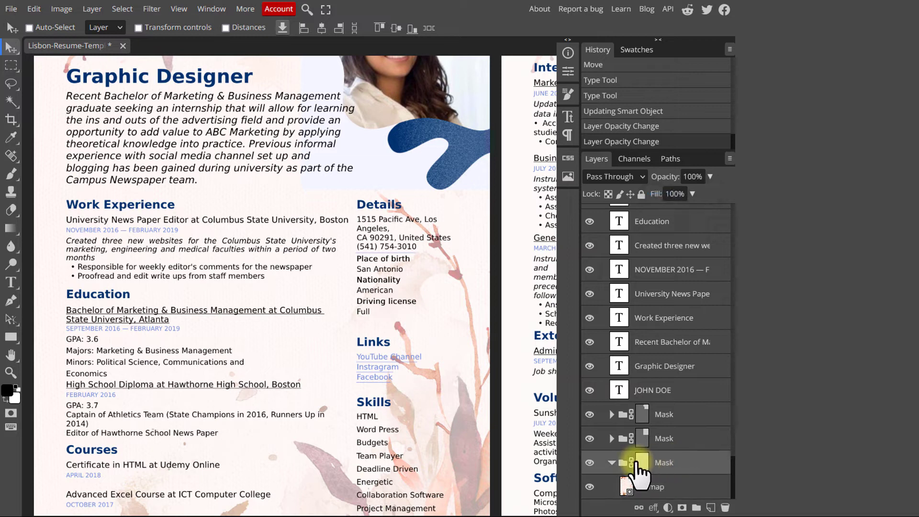
left_click(612, 463)
left_click(612, 462)
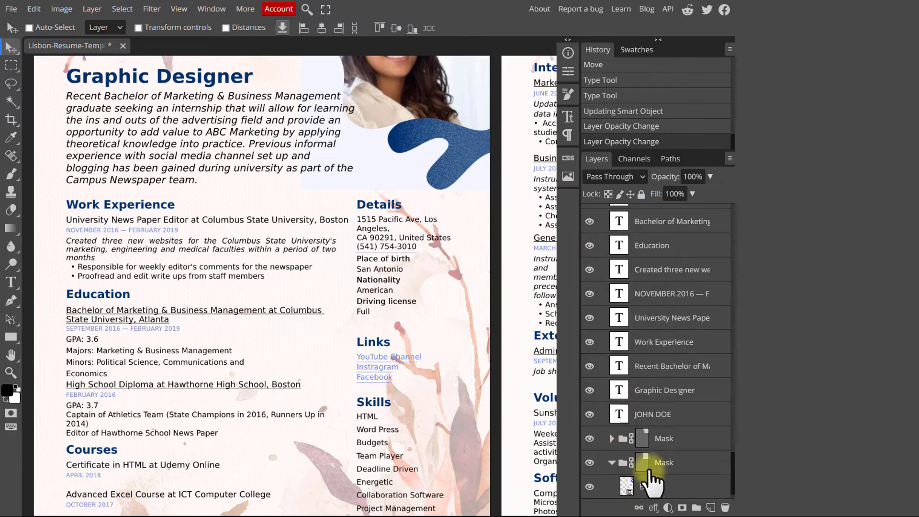
scroll(656, 474, "down", 1)
left_click(595, 465)
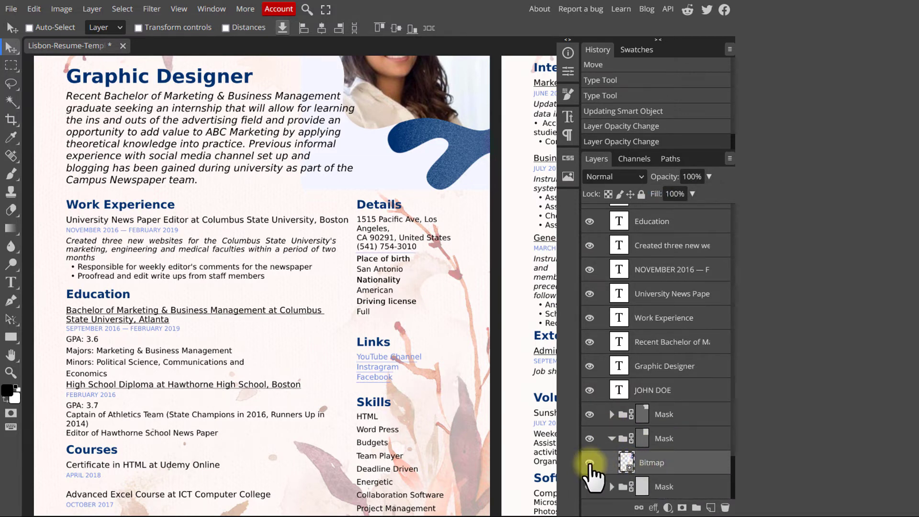
left_click(590, 462)
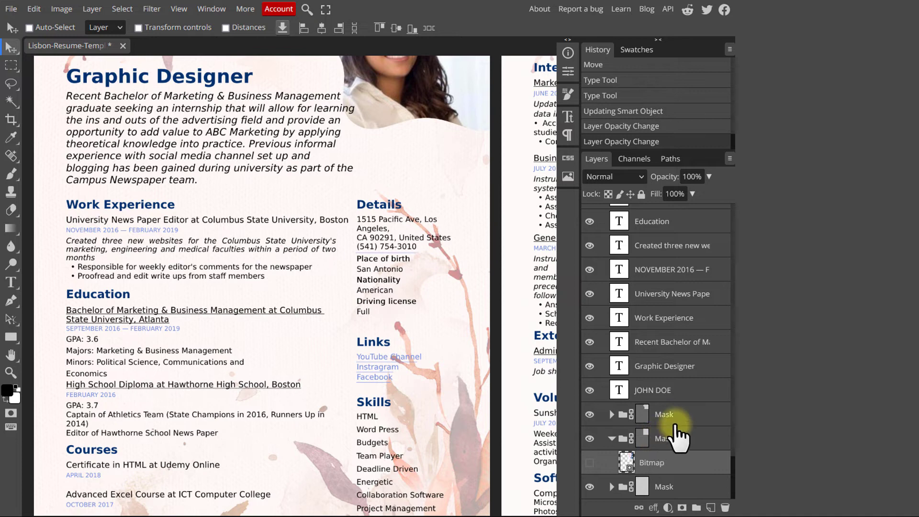
Open the portrait photo's Bitmap smart object from the upper Mask group of Page 1.
left_click(612, 438)
left_click(612, 439)
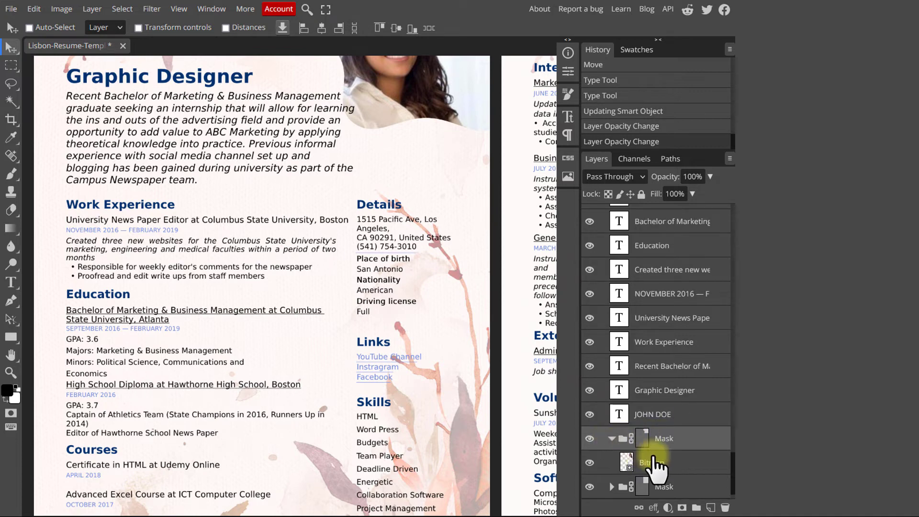
scroll(654, 459, "down", 1)
left_click(637, 442)
double_click(629, 438)
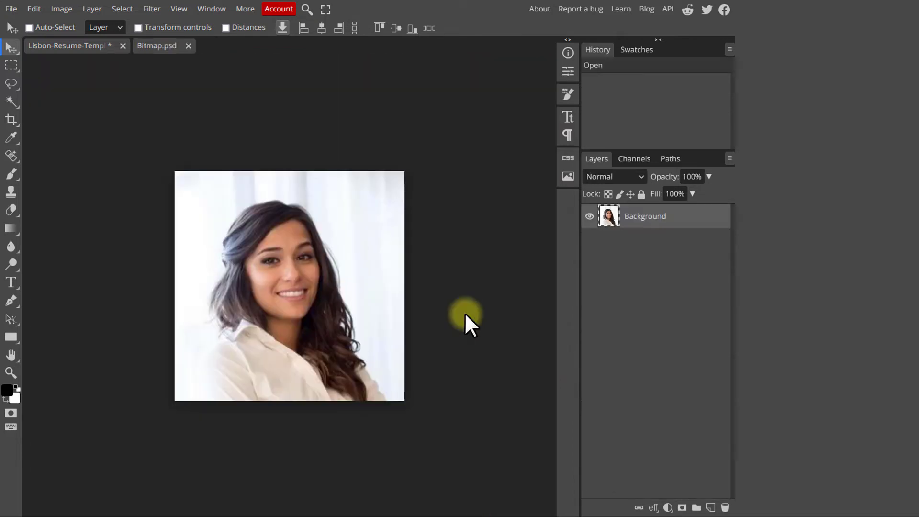
Place the indoor-shot-young-beard photo over the old portrait, scale it to about 32% to fill the canvas, and commit it.
left_click(6, 10)
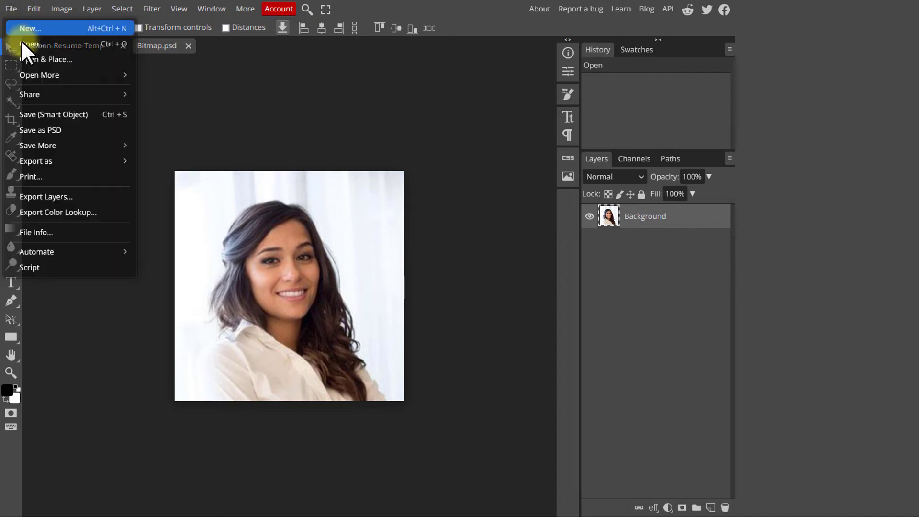
left_click(33, 62)
left_click(123, 181)
double_click(123, 177)
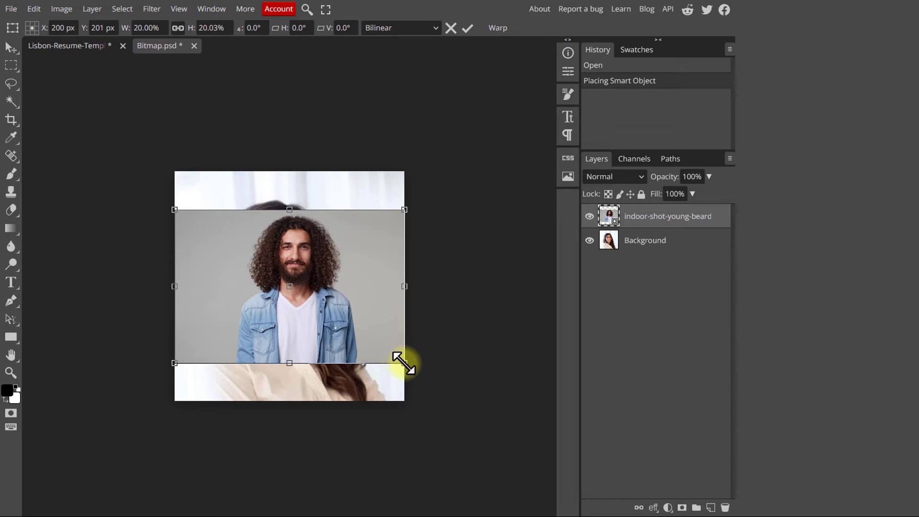
left_click_drag(403, 363, 460, 418)
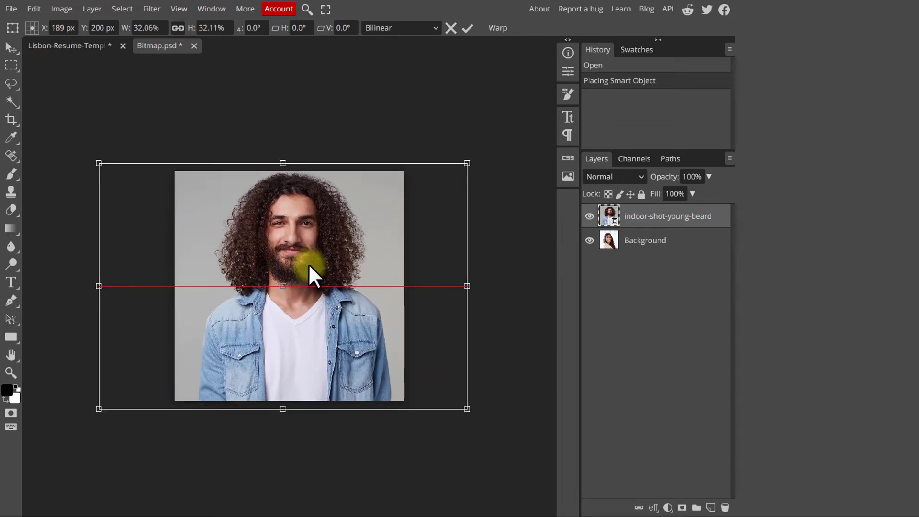
left_click(468, 28)
Delete the Background layer with the old portrait, save and close the smart object, and fit both resume pages in view.
left_click(637, 241)
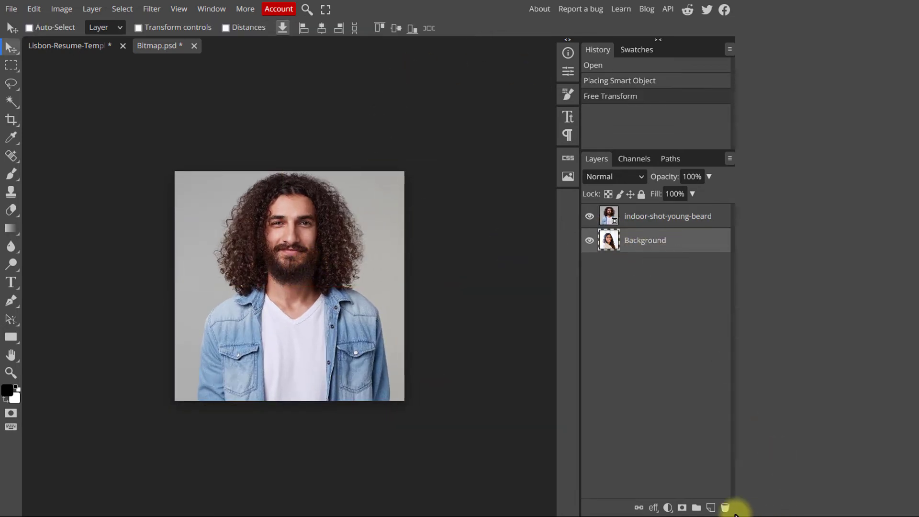
left_click(724, 508)
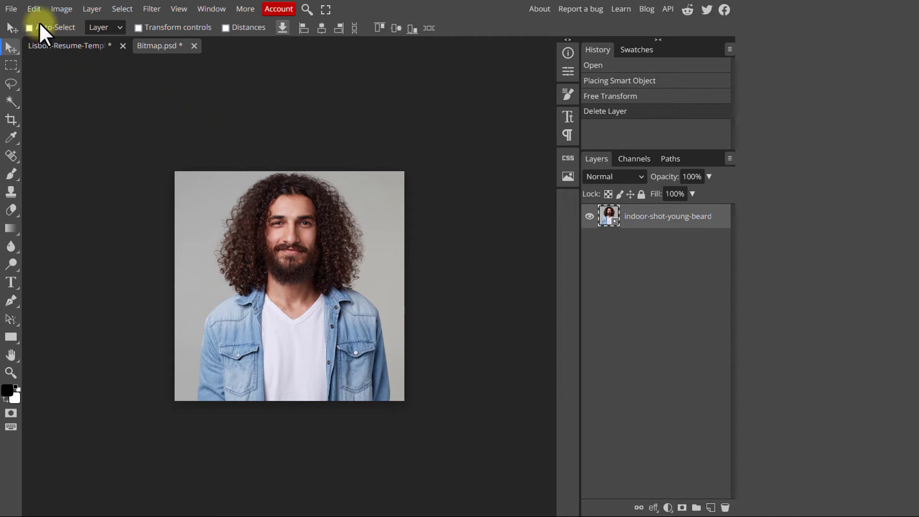
left_click(15, 9)
left_click(46, 117)
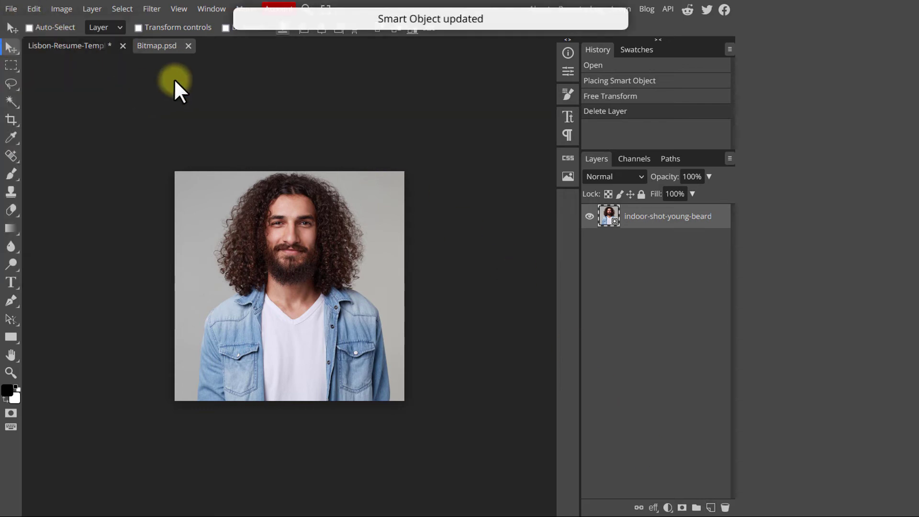
left_click(189, 46)
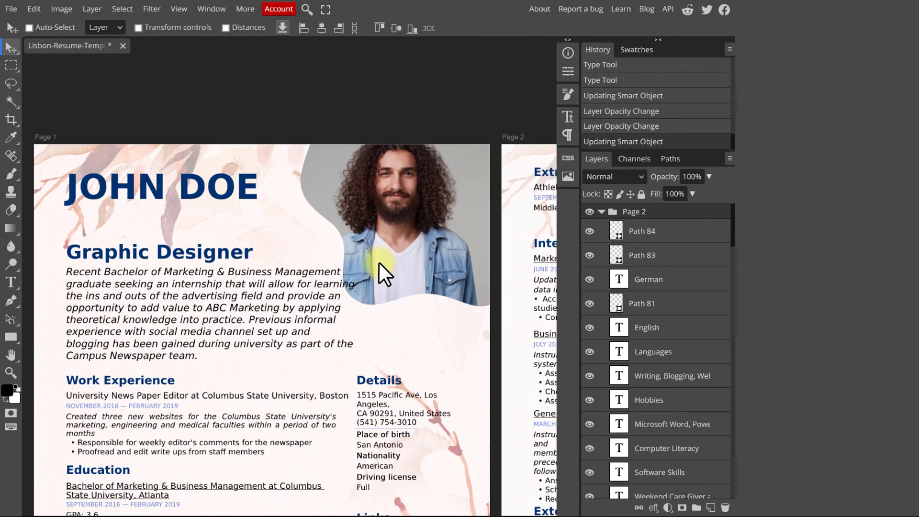
scroll(295, 337, "down", 1)
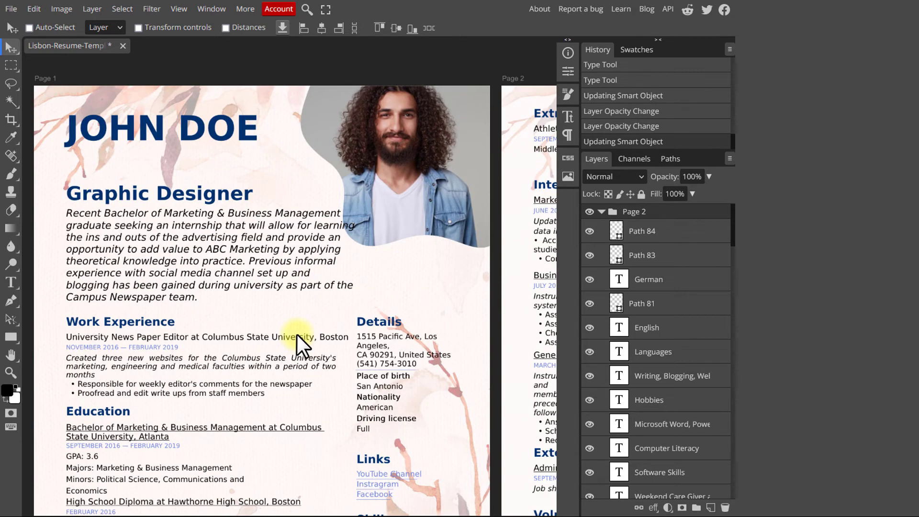
key("ctrl+0")
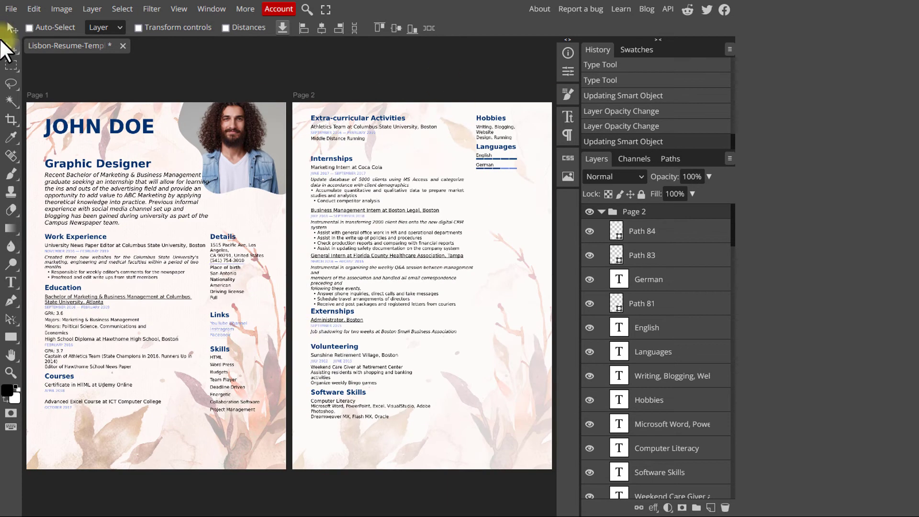
Save the document's changes, and export the two-page resume as a PDF with the rasterize all option enabled.
left_click(19, 8)
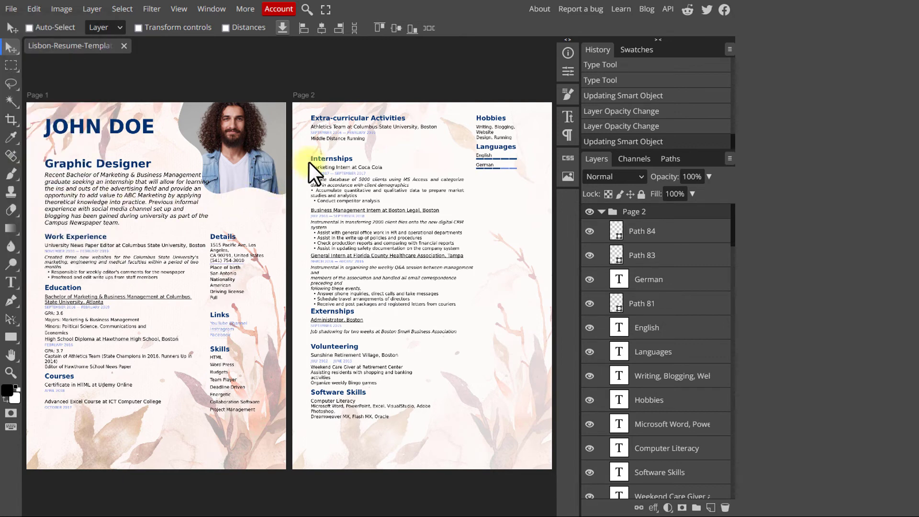
left_click(12, 8)
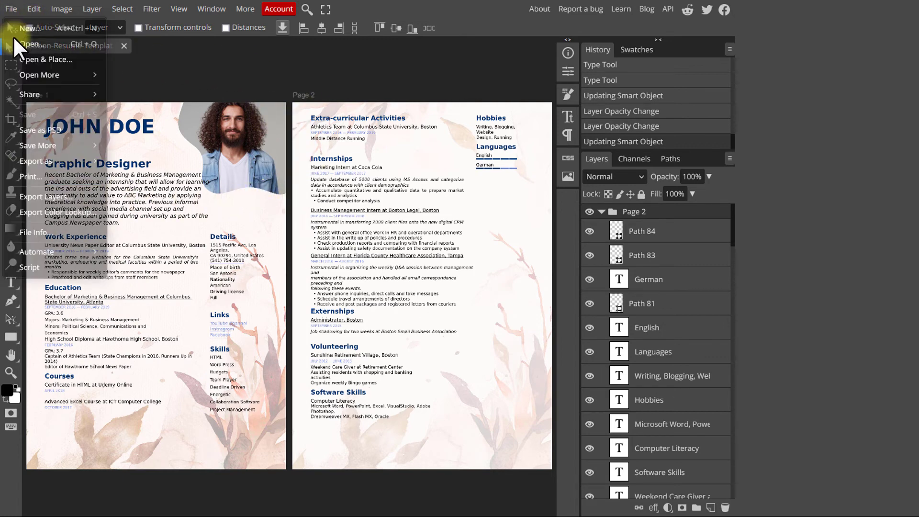
mouse_move(22, 163)
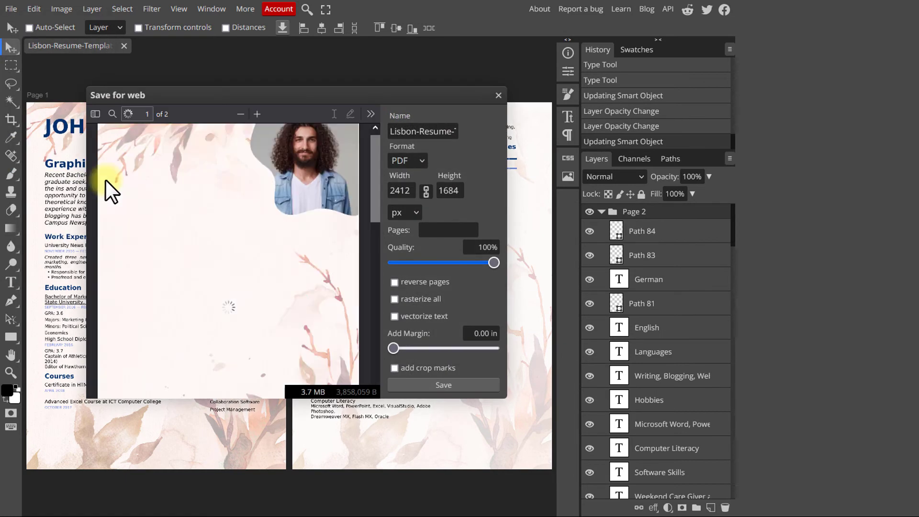
scroll(256, 263, "down", 15)
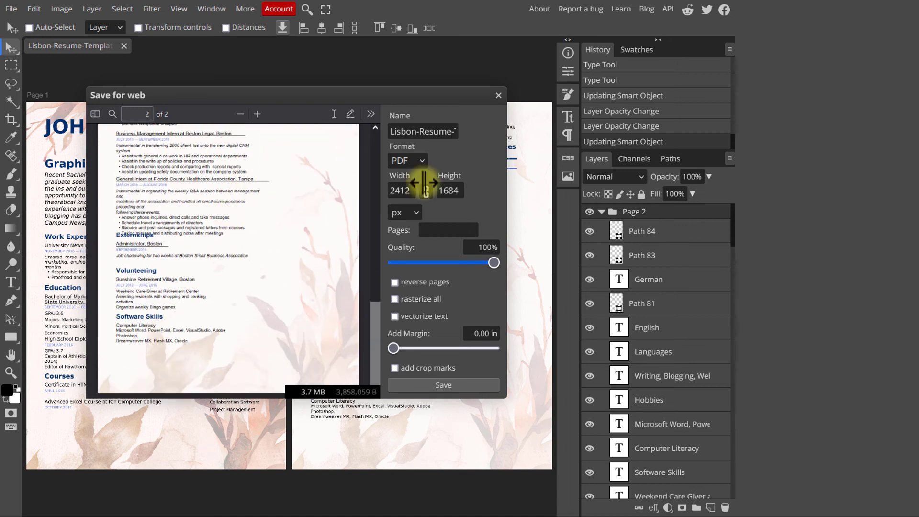
left_click(394, 298)
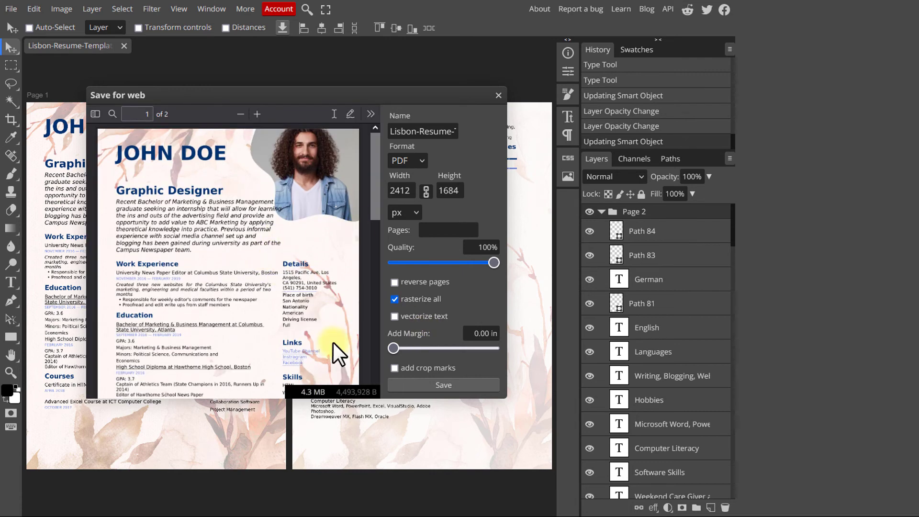
left_click(449, 385)
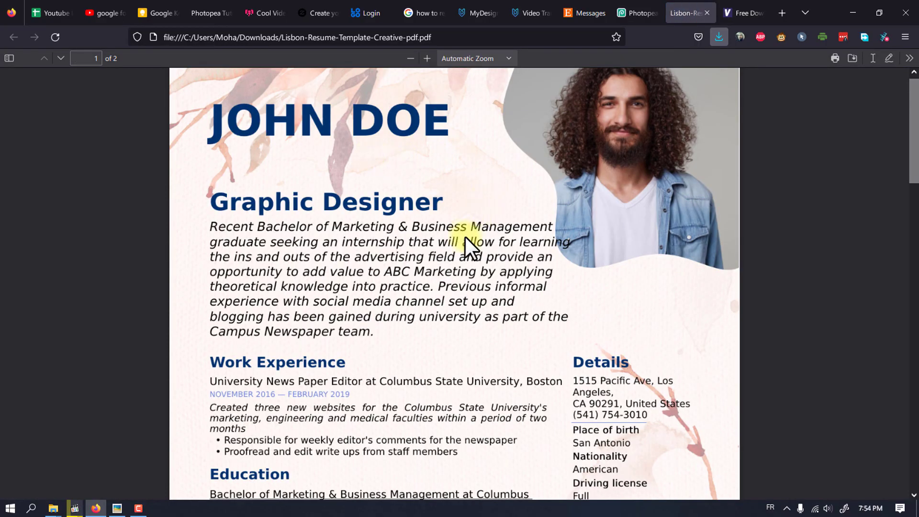
Review both pages of the exported Lisbon-Resume-Template-Creative-pdf.pdf in the browser, checking the text, photo and background.
scroll(464, 238, "up", 1)
scroll(459, 281, "down", 15)
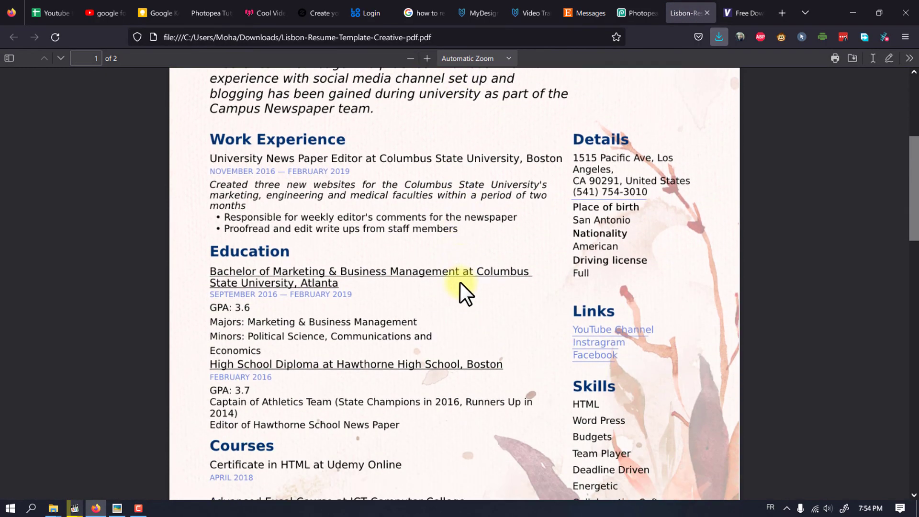
scroll(461, 280, "down", 9)
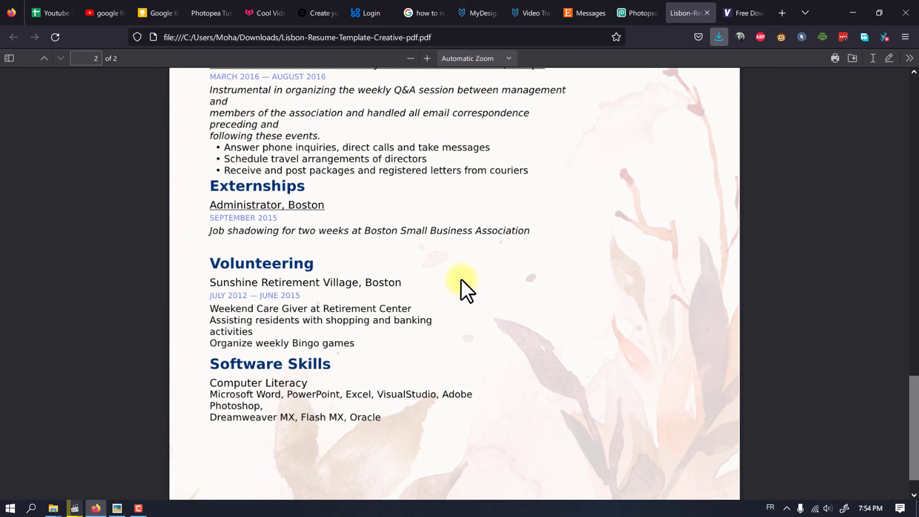